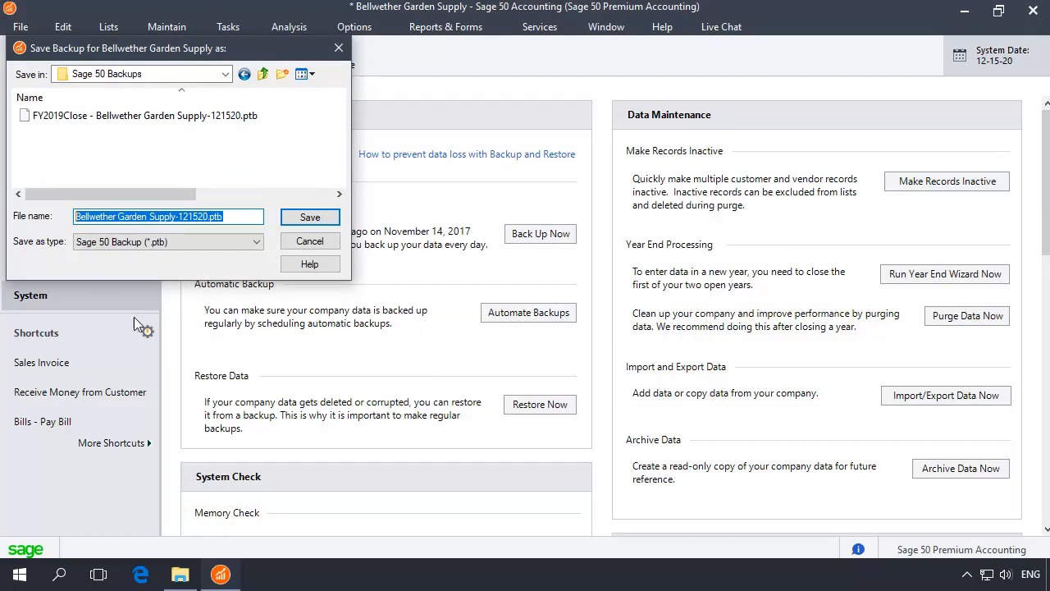
Save the company backup as DataBeforeErrorCorrection_121520.ptb in the Sage 50 Backups folder and accept the size estimate.
type("DataBeforeErrorCorrection_121520.ptb")
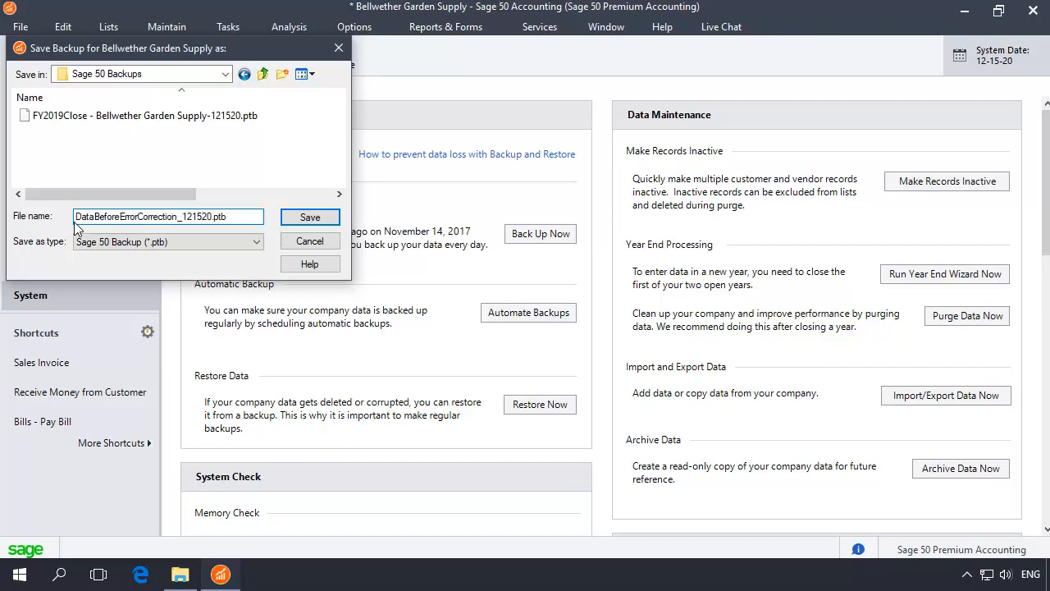
left_click(311, 217)
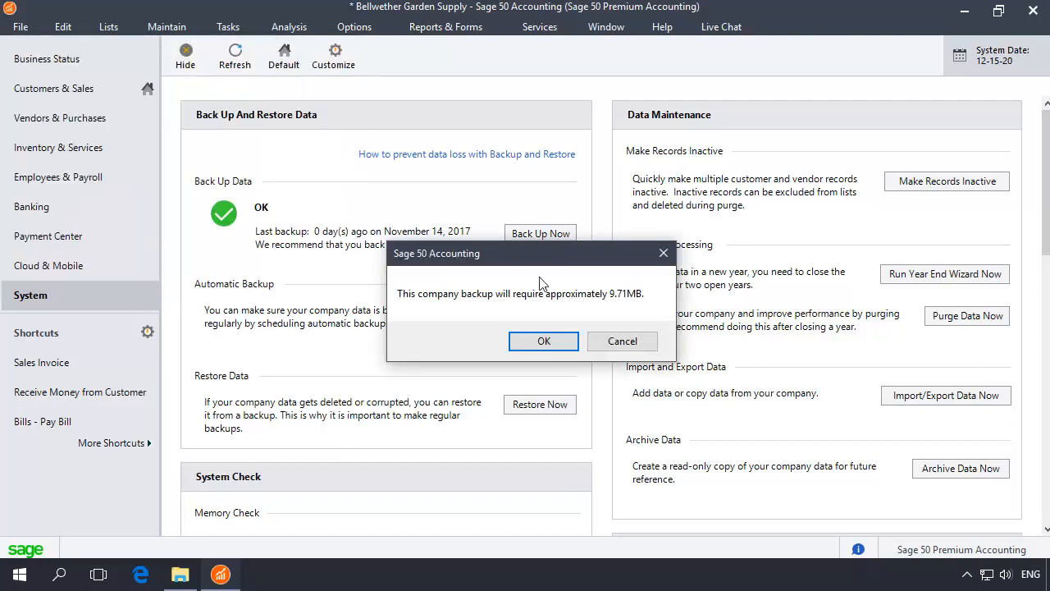
left_click(543, 341)
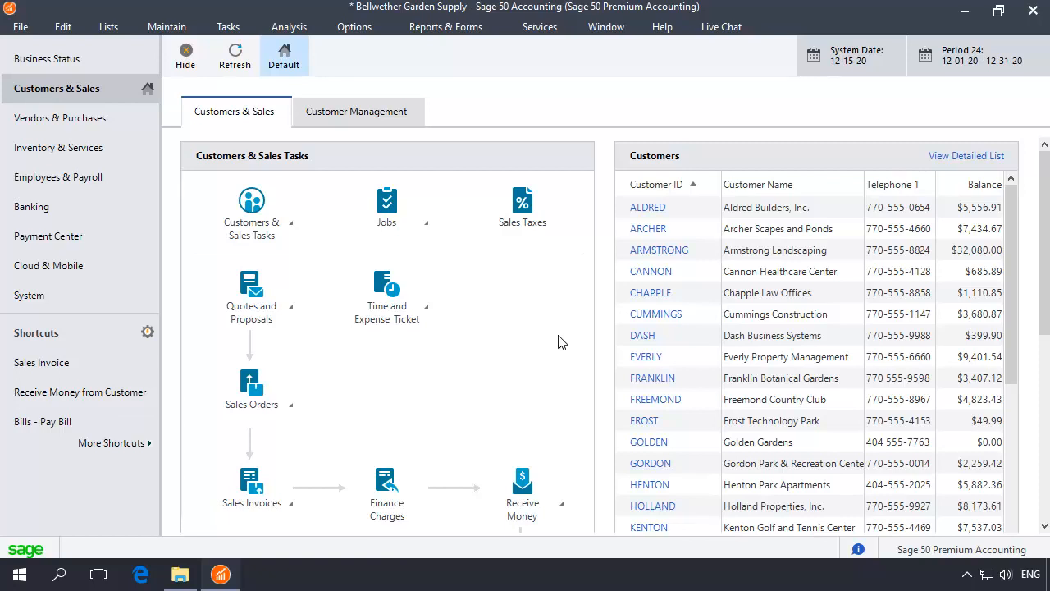
Look up the company's data directory in the System company information, and exit the accounting program.
left_click(35, 303)
scroll(1044, 488, "down", 3)
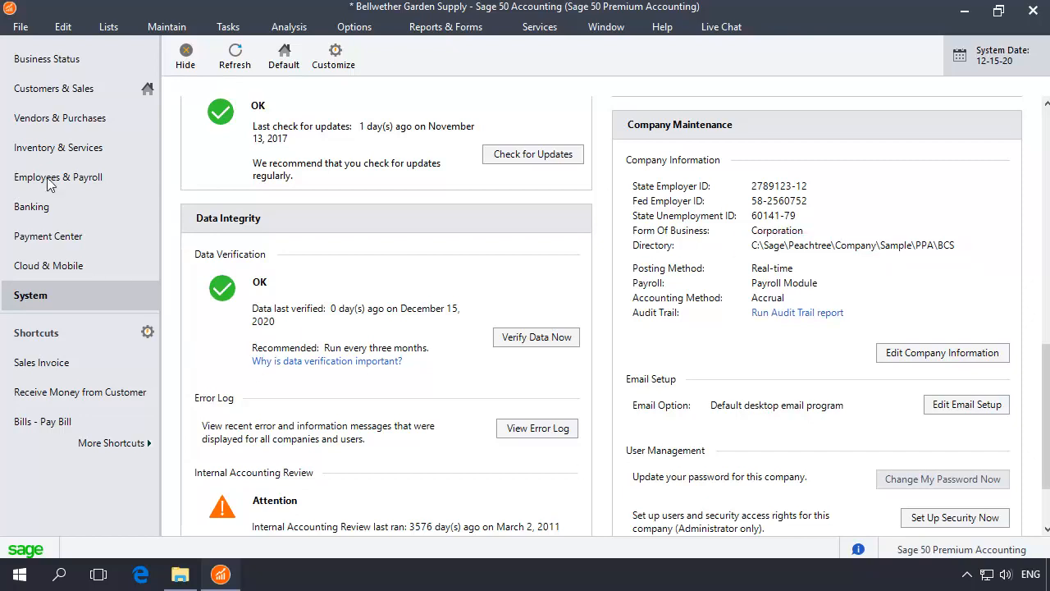
left_click(19, 27)
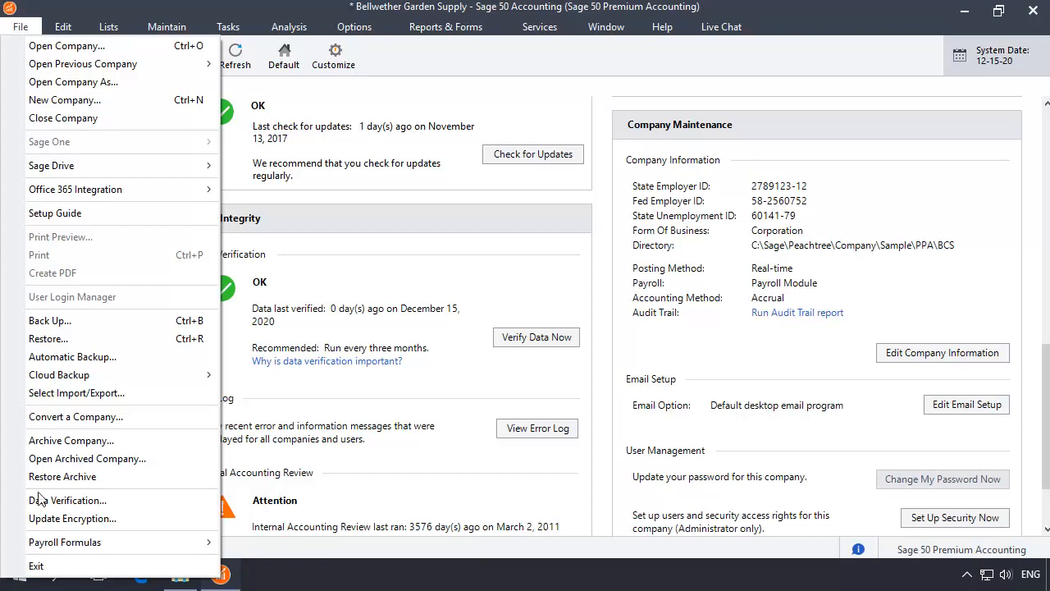
left_click(36, 565)
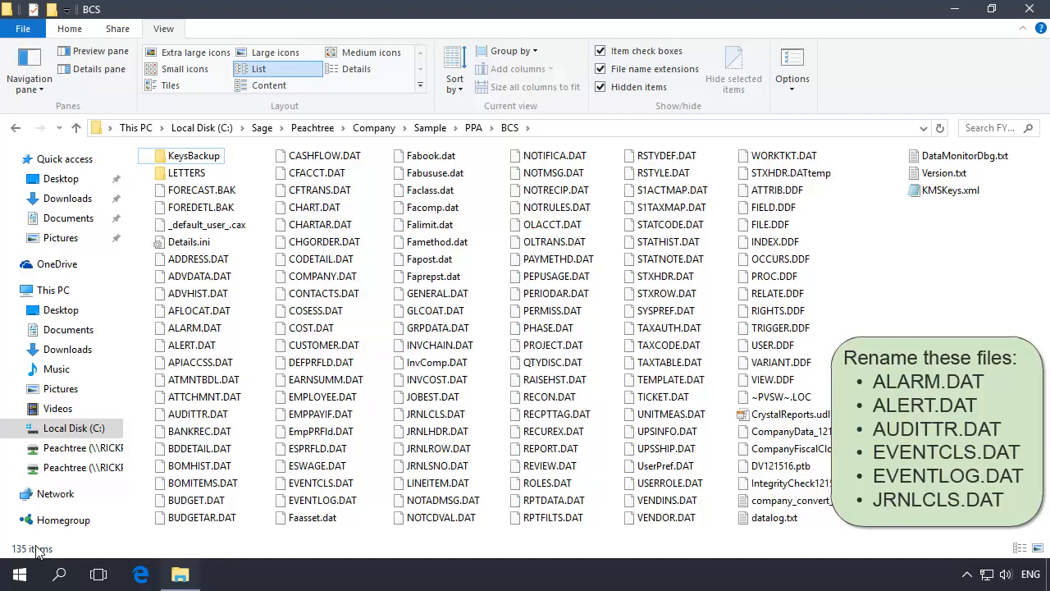
Rename ALARM.DAT in the BCS company data folder to OLDALARM.DAT.
left_click(195, 331)
key("F2")
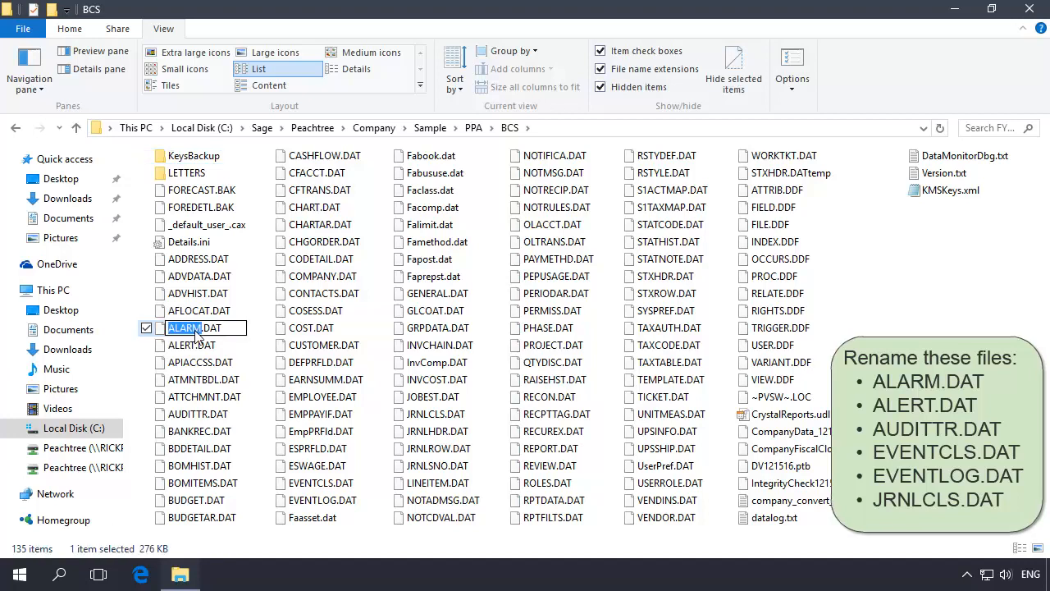
key("Home")
type("OLD")
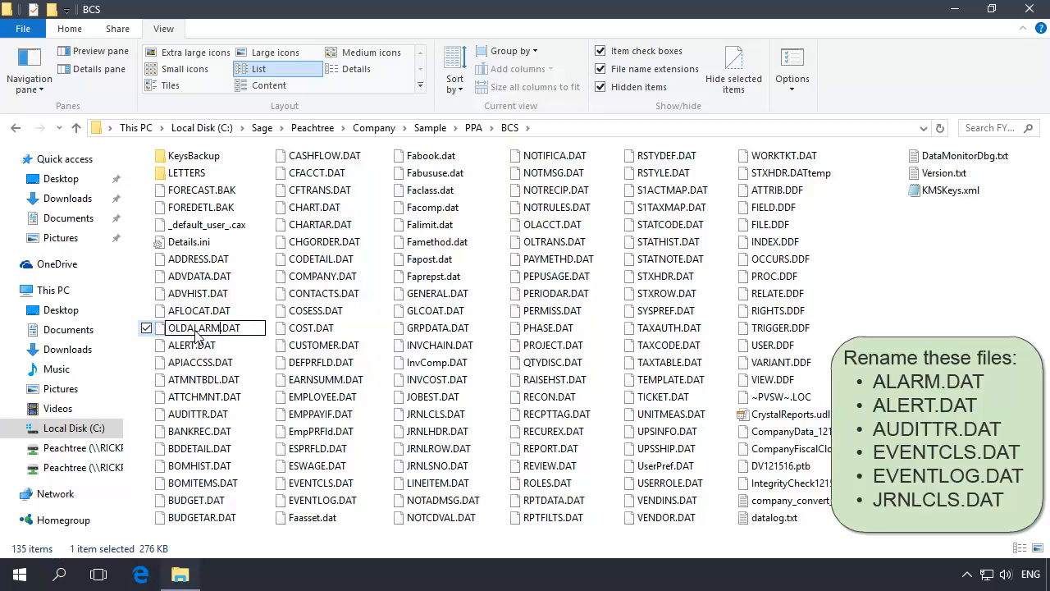
key("Return")
Rename ALERT.DAT in the BCS company data folder to OLDALERT.DAT.
left_click(182, 332)
key("F2")
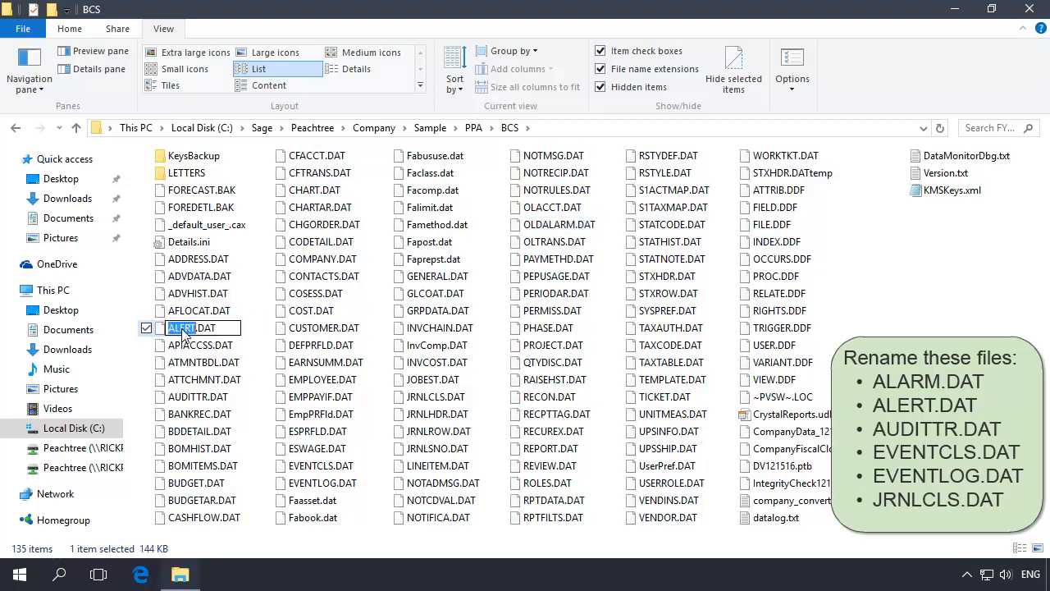
key("Home")
type("OLD")
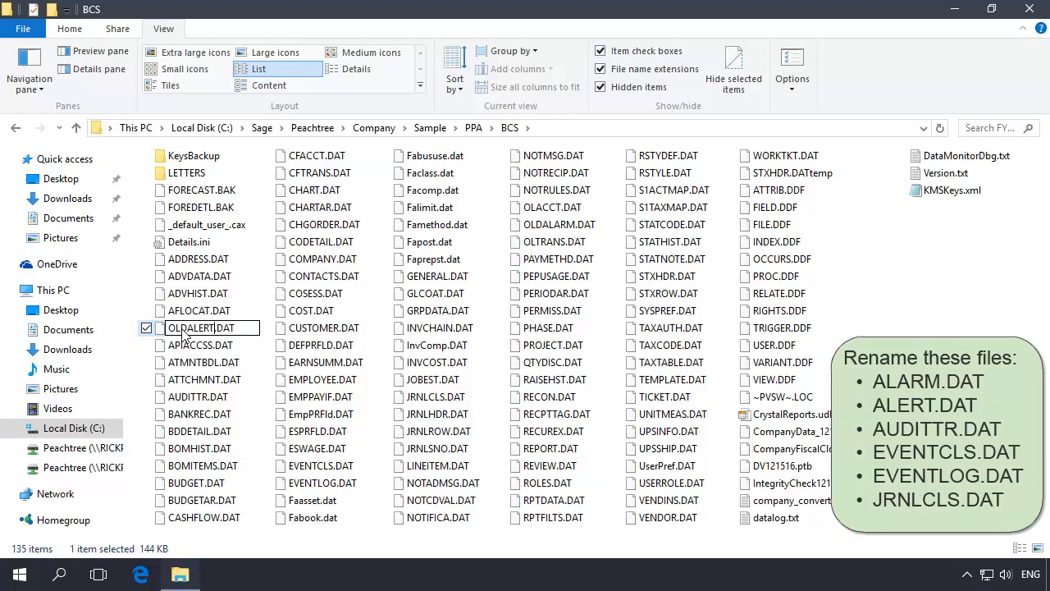
key("Return")
Rename the audit trail file AUDITTR.DAT in the BCS folder to OLDAUDITTRL.DAT.
left_click(196, 382)
key("F2")
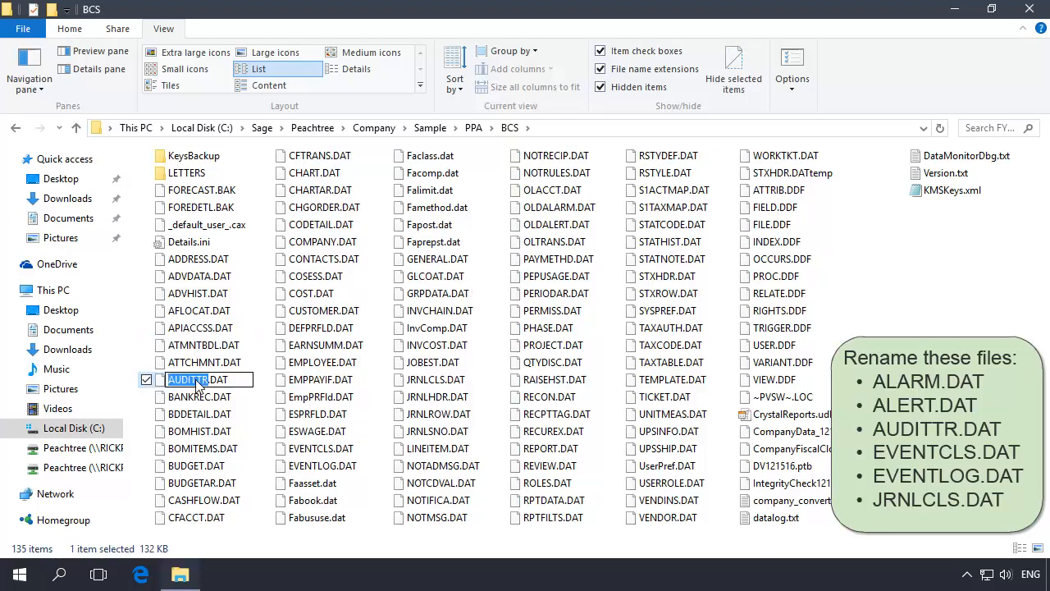
key("Home")
type("OLD")
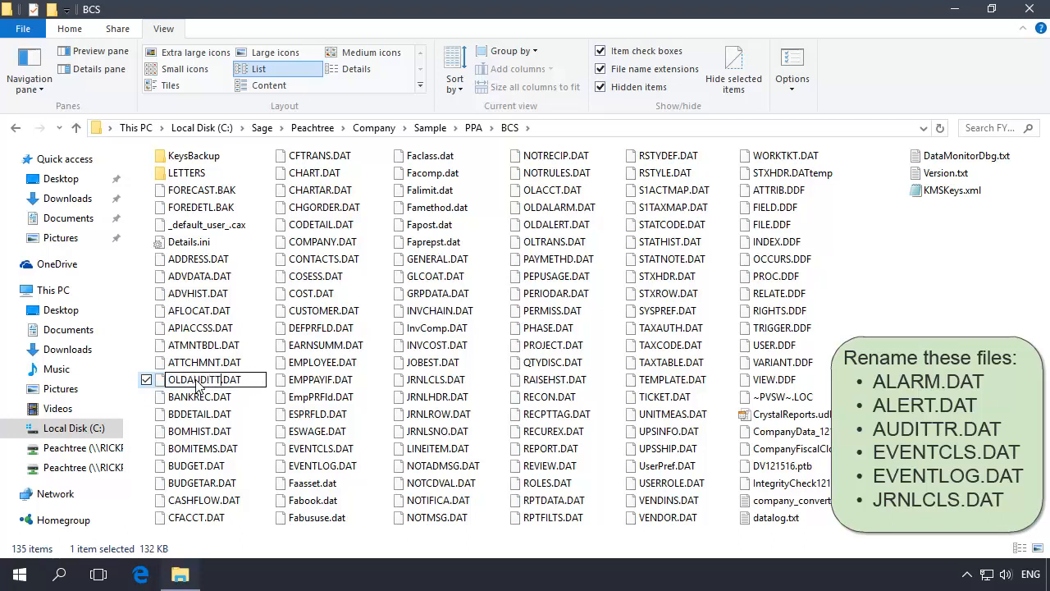
key("Return")
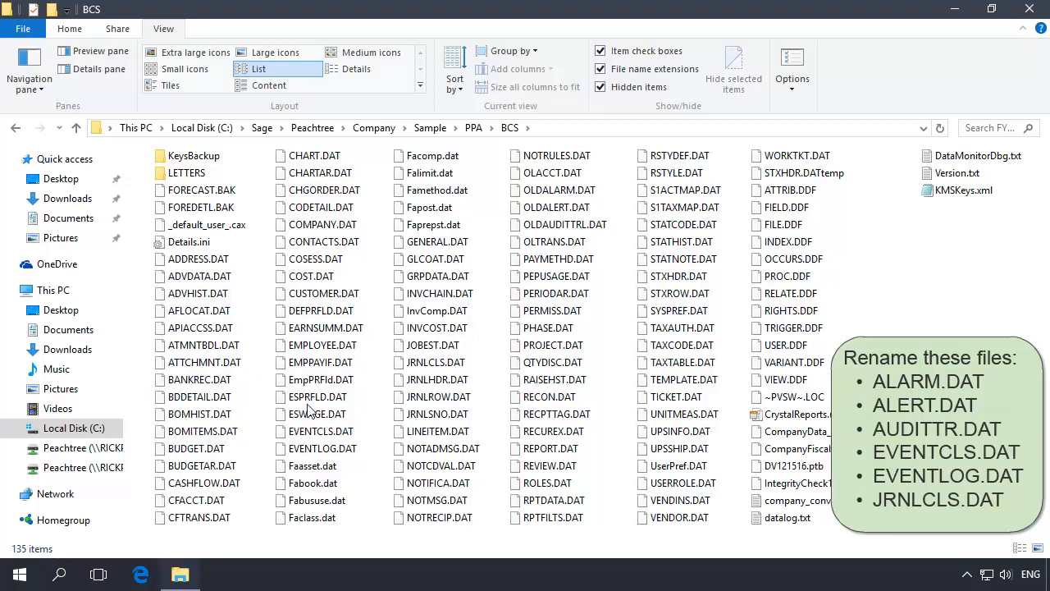
Rename EVENTCLS.DAT in the BCS company data folder to OLDEVENTCLS.DAT.
left_click(320, 432)
key("F2")
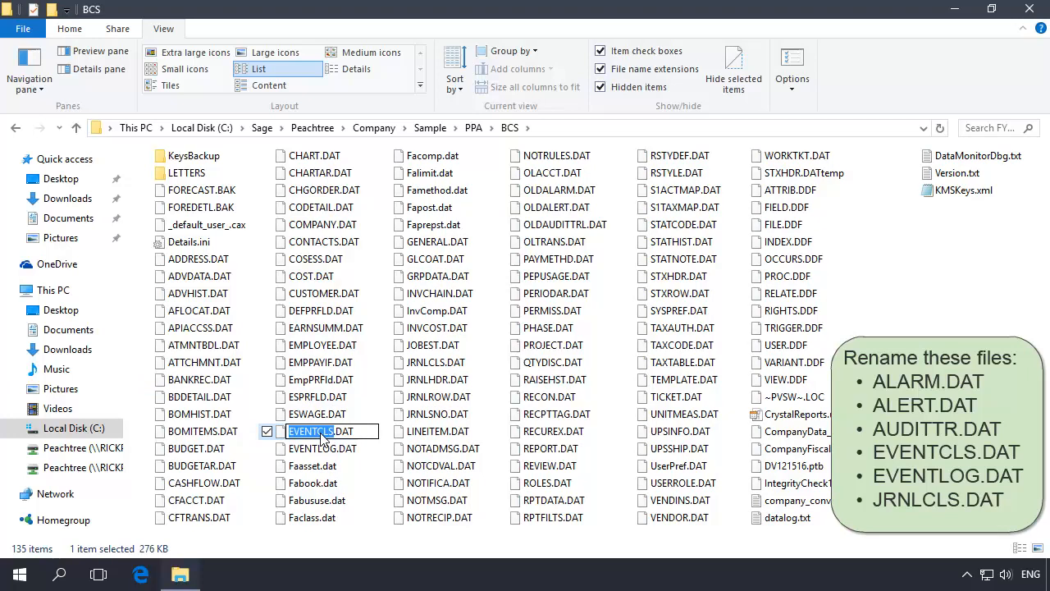
type("OLDEVENTCLS")
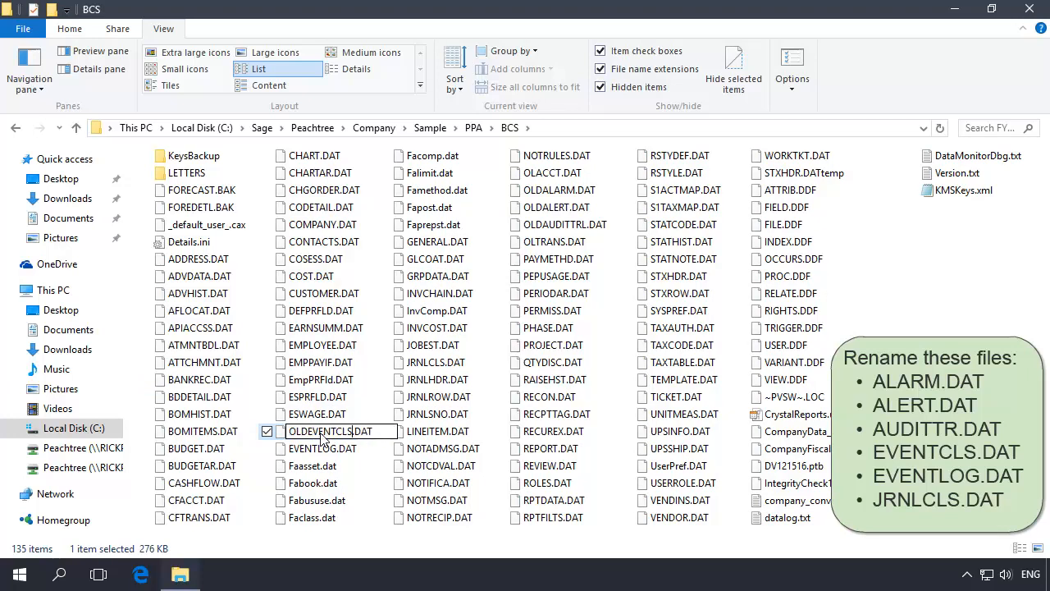
key("Return")
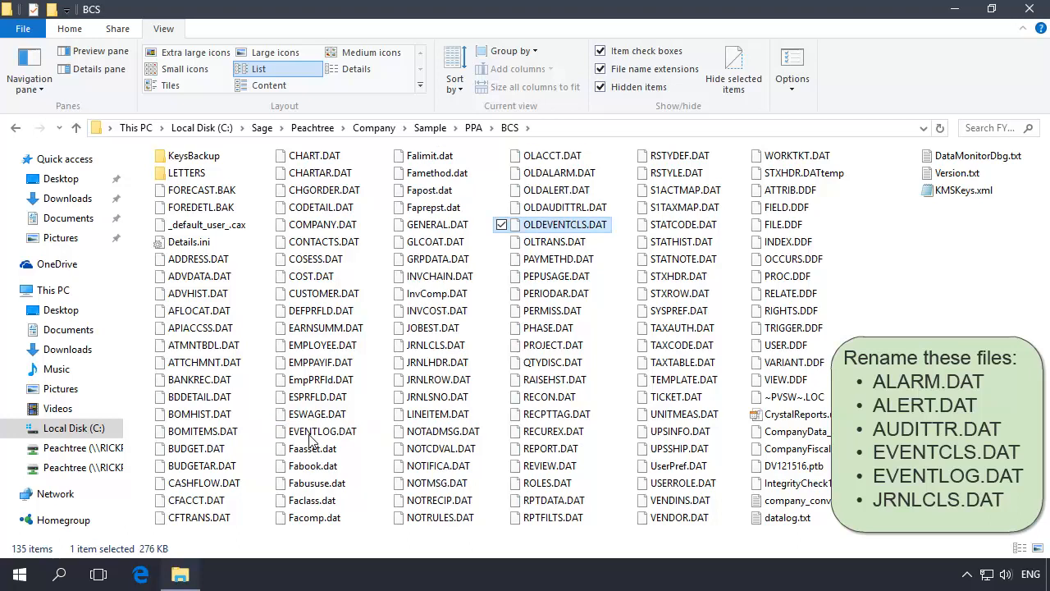
Rename EVENTLOG.DAT in the BCS company data folder to OLDEVENTLOG.DAT.
left_click(312, 436)
key("F2")
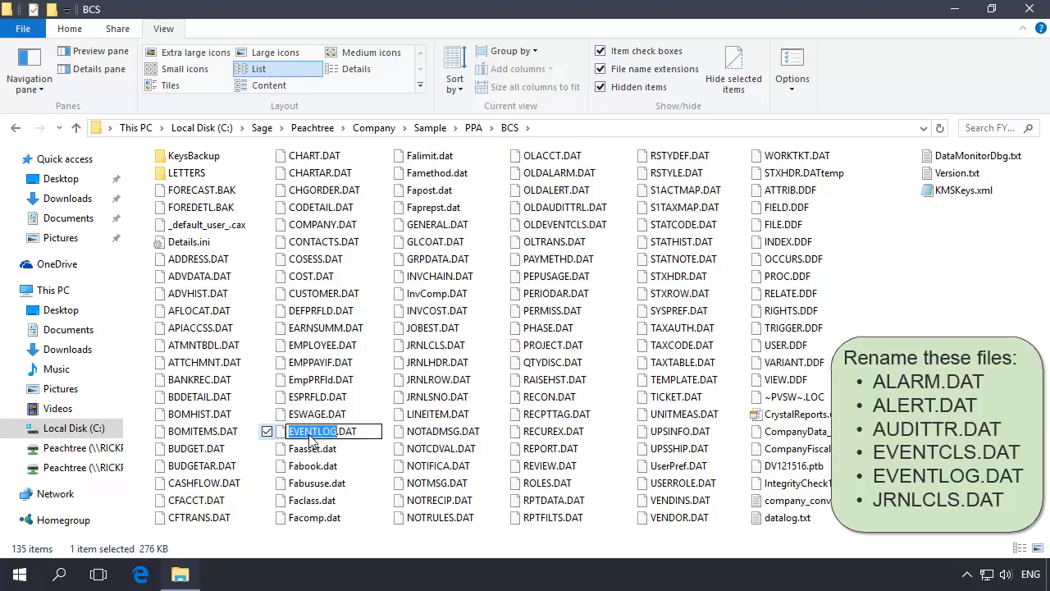
type("OLDEVENTLOG")
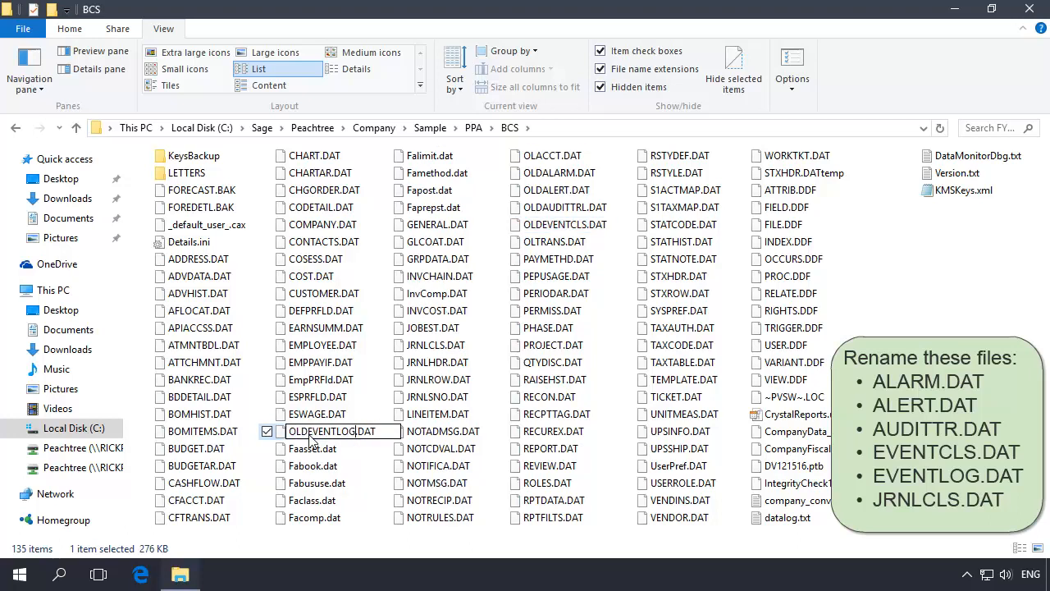
key("Return")
Rename JRNLCLS.DAT in the BCS company data folder to OLDJRNLCLS.DAT.
left_click(435, 328)
key("F2")
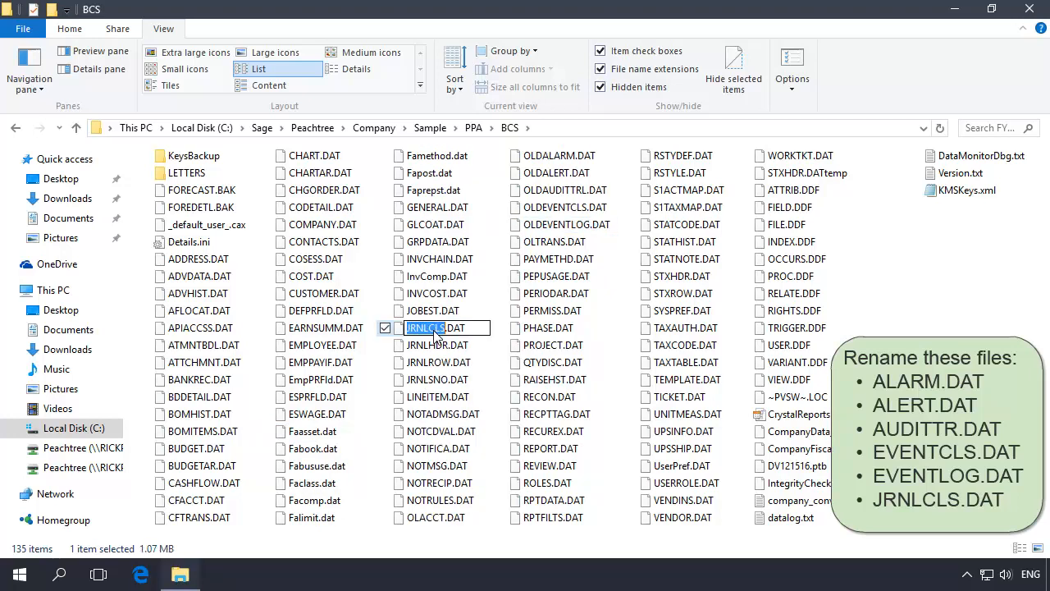
type("OLDJRNLCLS")
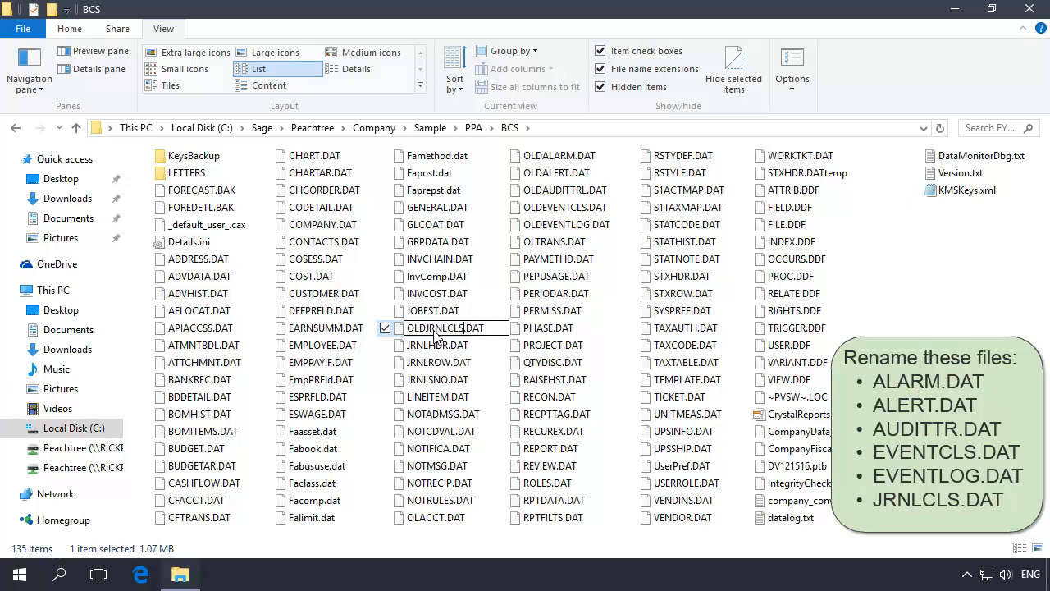
key("Return")
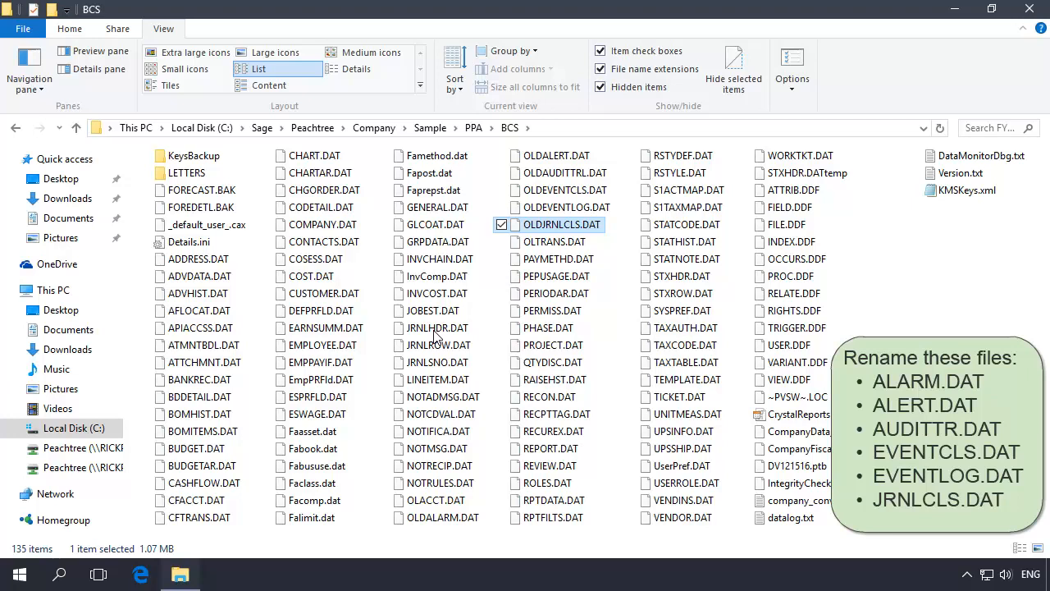
Close the data folder, start Sage 50 Accounting again and open the existing Bellwether Garden Supply company.
left_click(1030, 9)
double_click(35, 289)
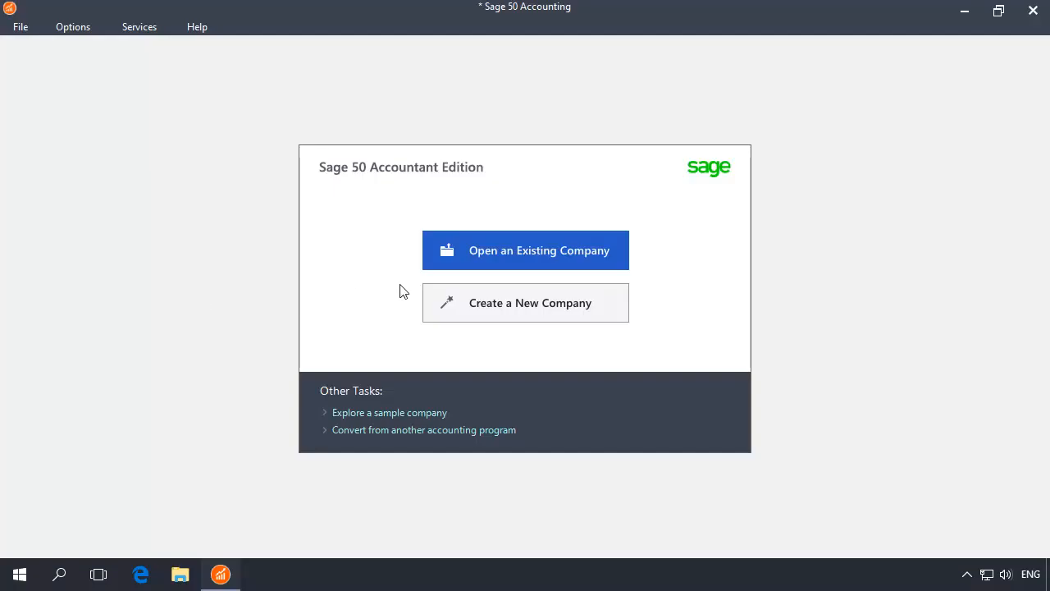
left_click(517, 243)
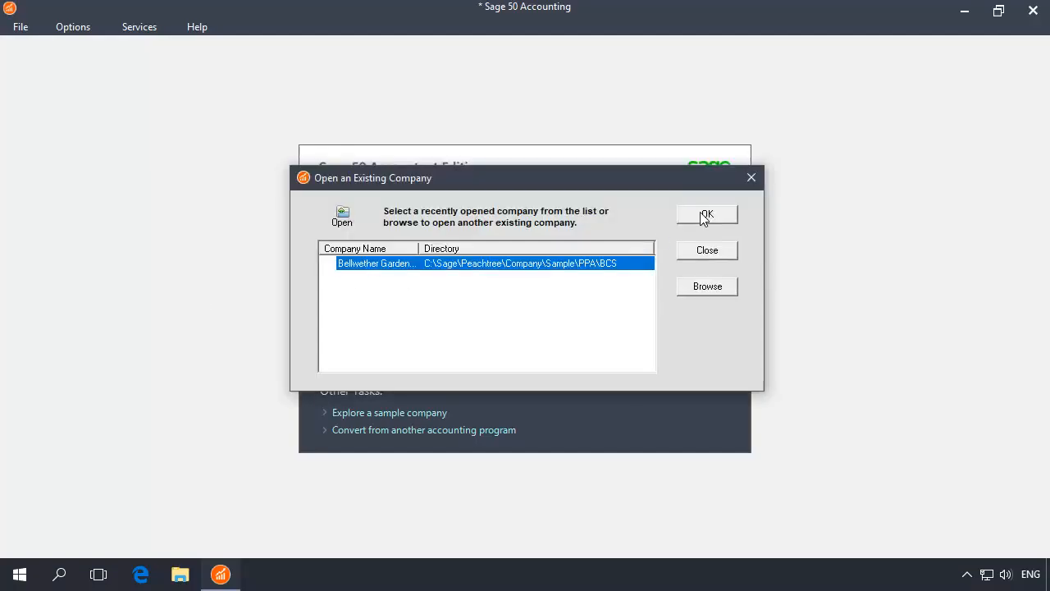
left_click(703, 216)
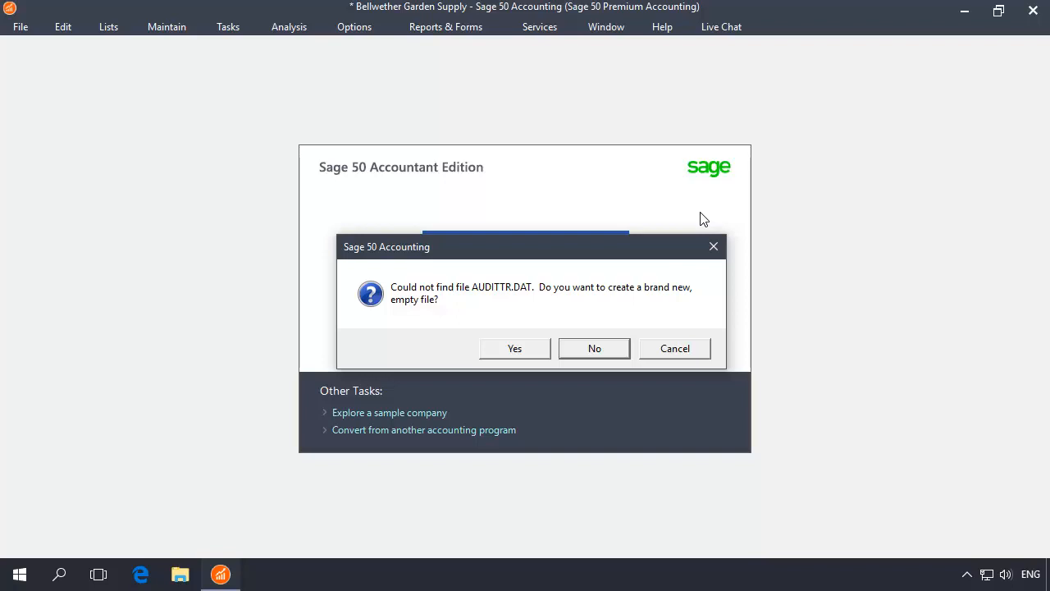
Agree to create brand new, empty files for each missing data file, including AUDITTR.DAT and ALARM.DAT.
left_click(516, 351)
left_click(529, 349)
left_click(515, 350)
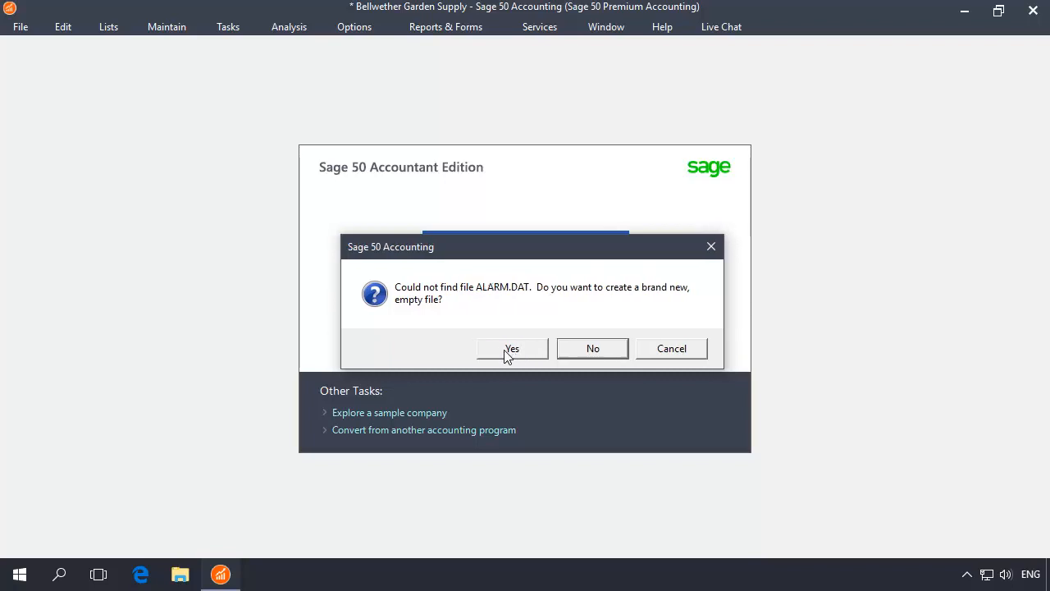
left_click(506, 353)
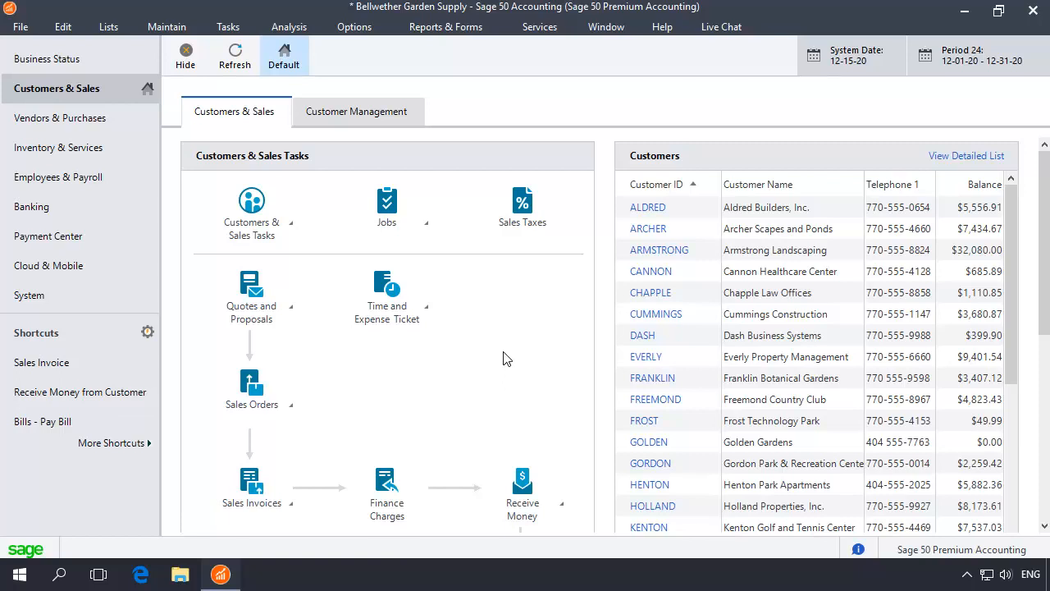
Change the accounting period to period 01, Jan 01, 2019 to Jan 31, 2019.
left_click(966, 63)
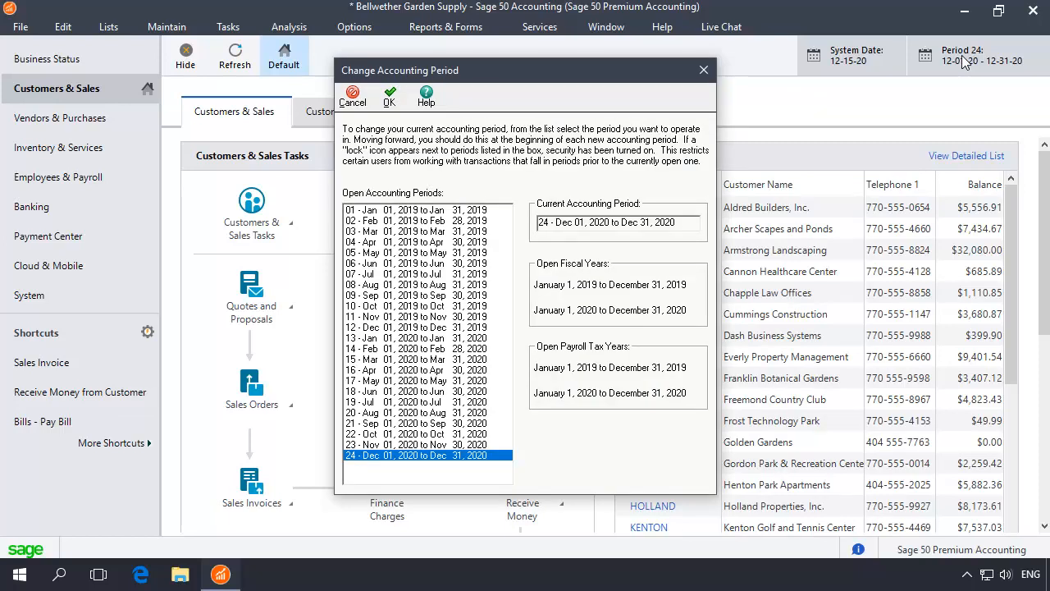
left_click(385, 211)
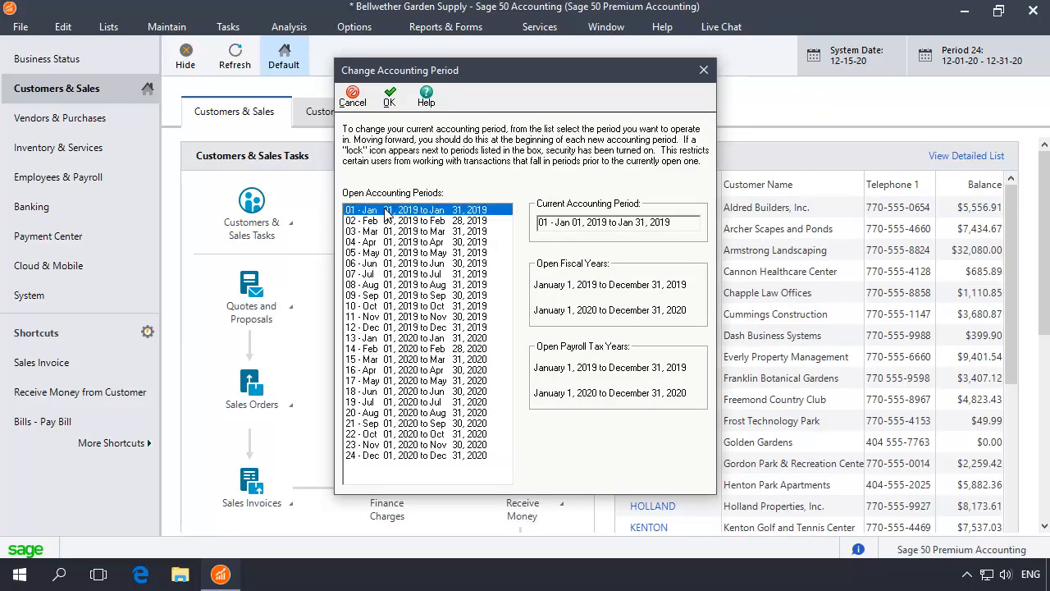
left_click(388, 97)
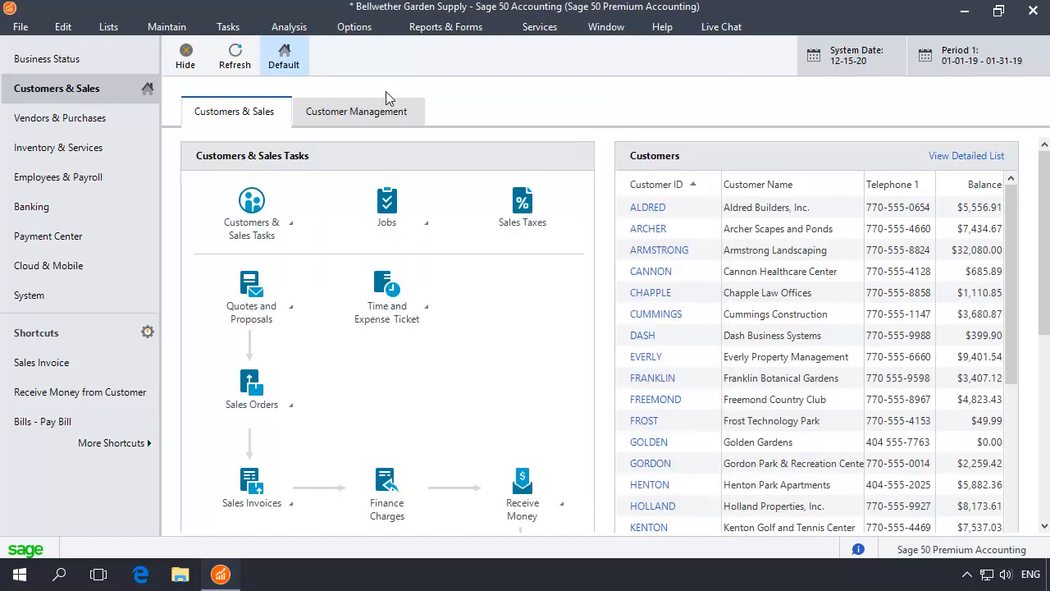
Run both data verification tests on the company, saving the backup as DV121520.ptb, and close the test results.
left_click(32, 297)
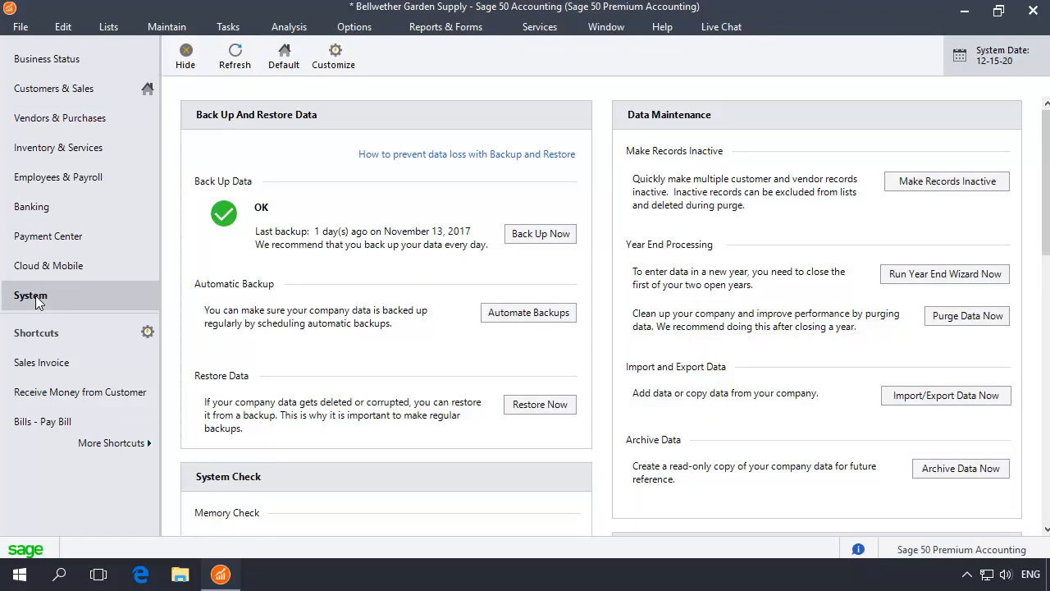
left_click(1044, 510)
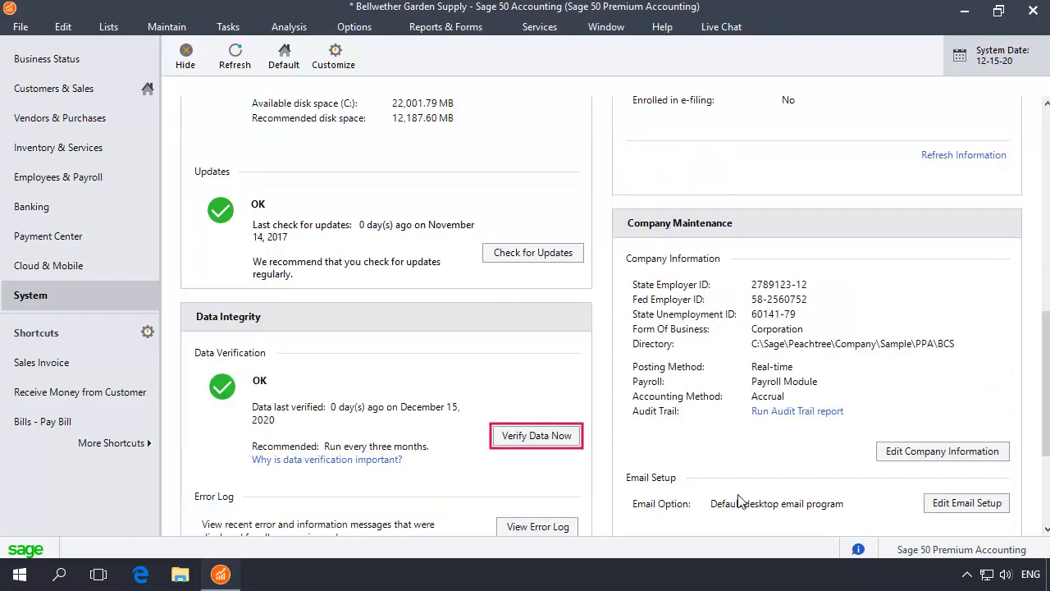
left_click(535, 439)
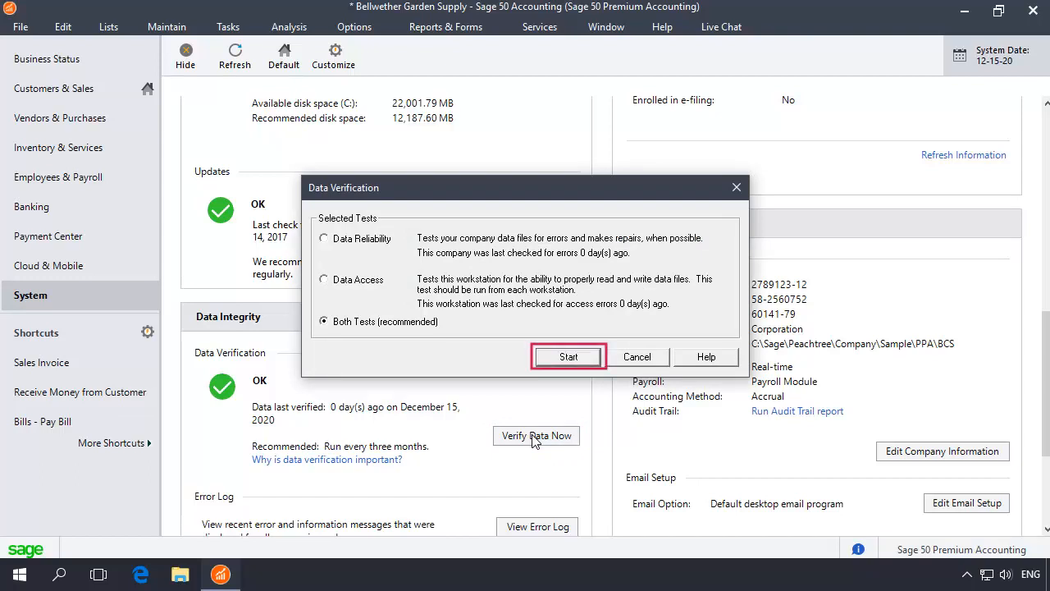
left_click(574, 361)
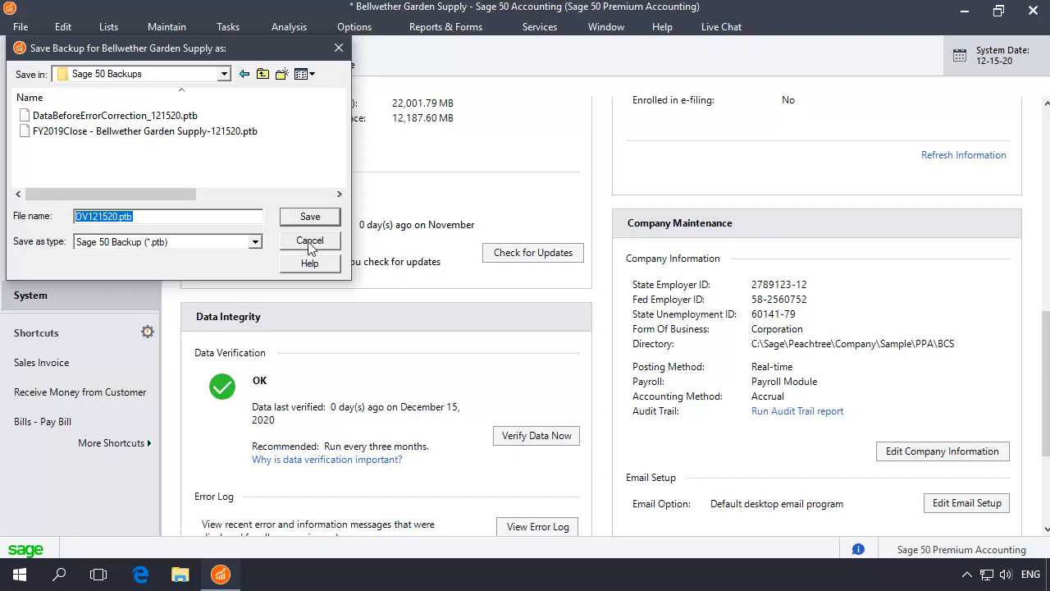
left_click(310, 217)
left_click(552, 342)
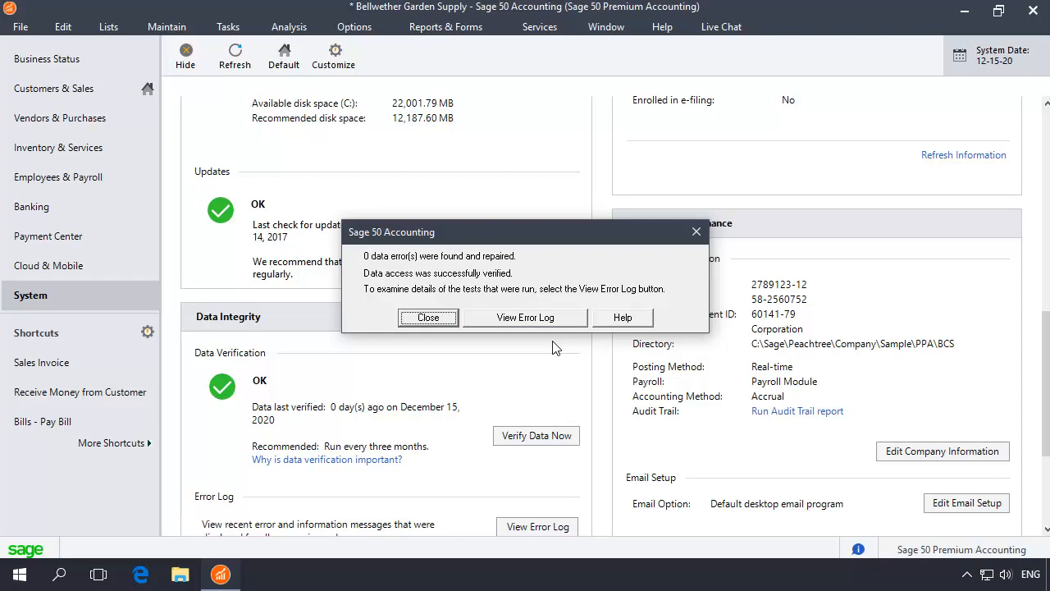
left_click(427, 318)
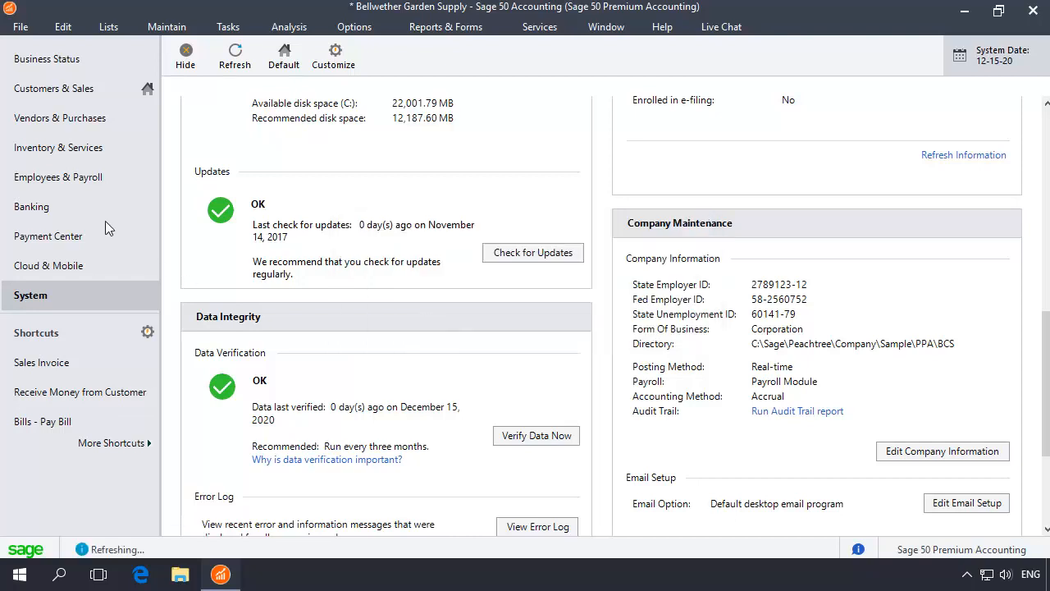
Change the accounting period to period 24, Dec 01, 2020 to Dec 31, 2020.
left_click(59, 95)
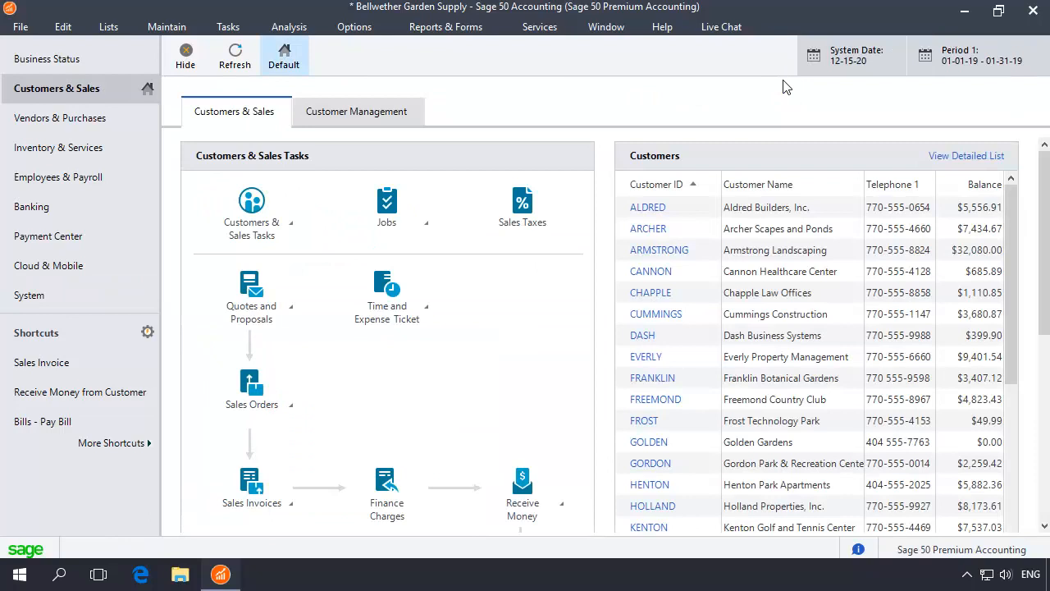
left_click(984, 65)
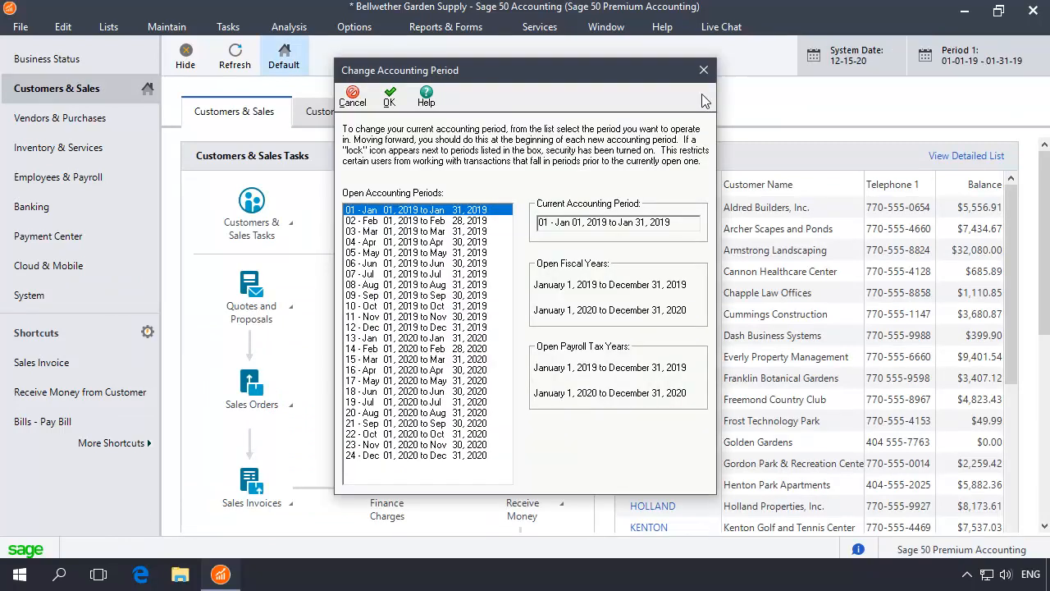
left_click(417, 456)
left_click(388, 100)
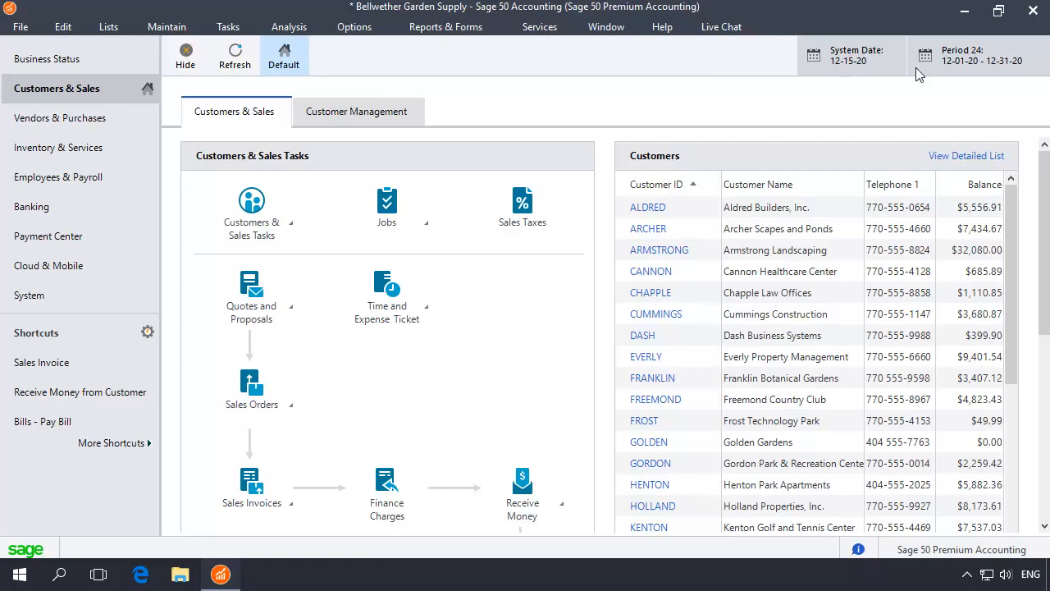
Set the accounting period back to period 01, Jan 01, 2019 to Jan 31, 2019.
left_click(954, 55)
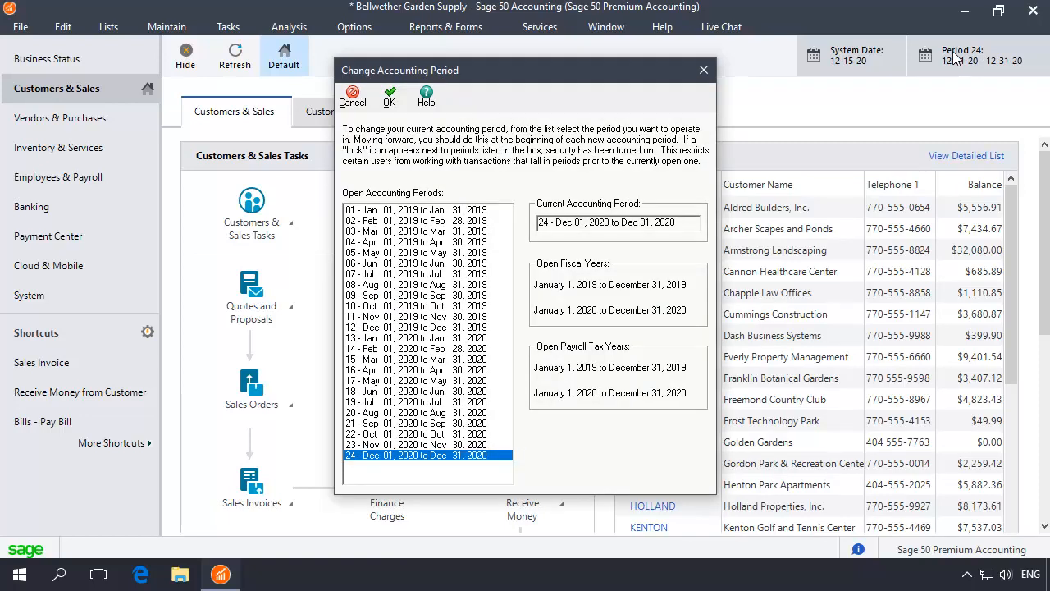
left_click(438, 211)
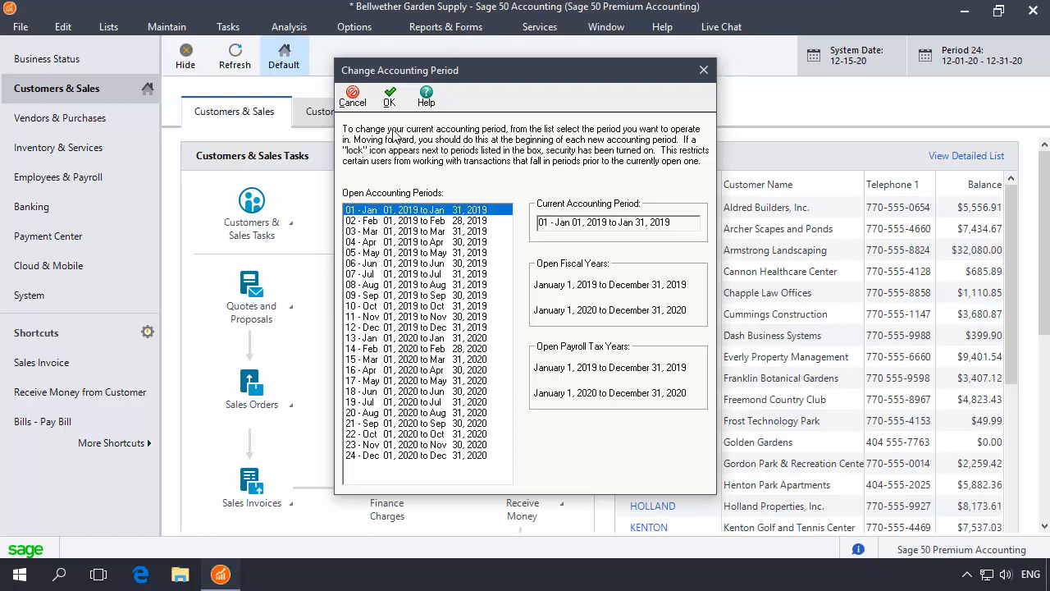
left_click(390, 92)
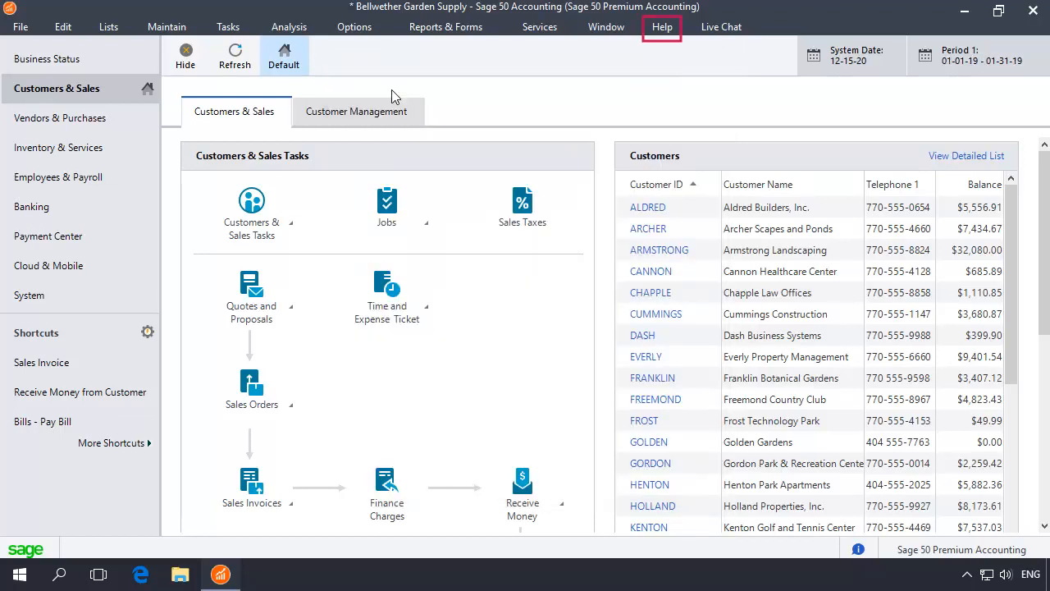
Start the Integrity Check support utility and back up the company data first as IntegrityCheck 121520.
left_click(662, 27)
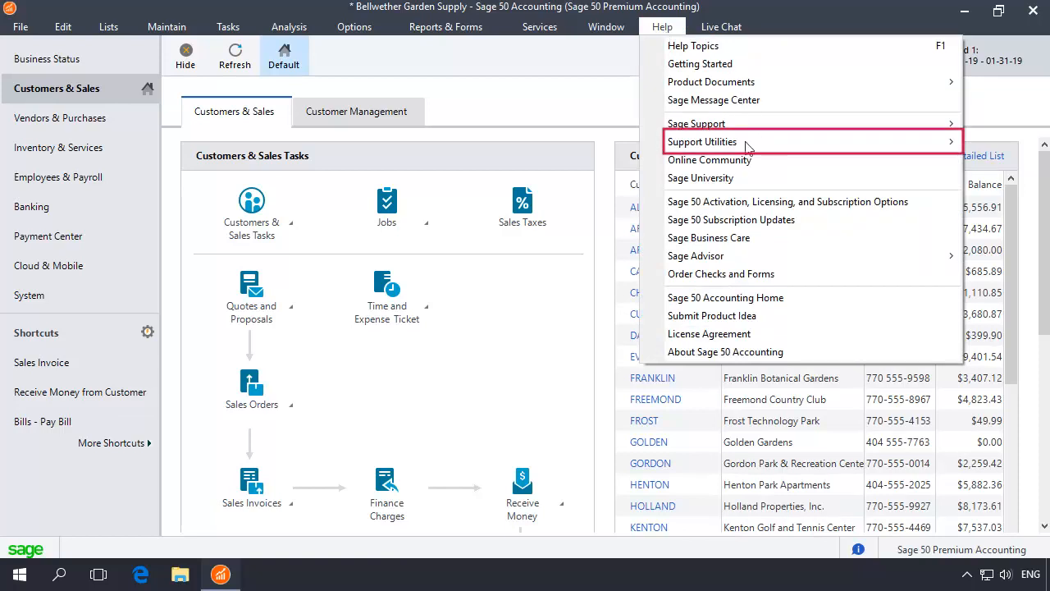
mouse_move(745, 141)
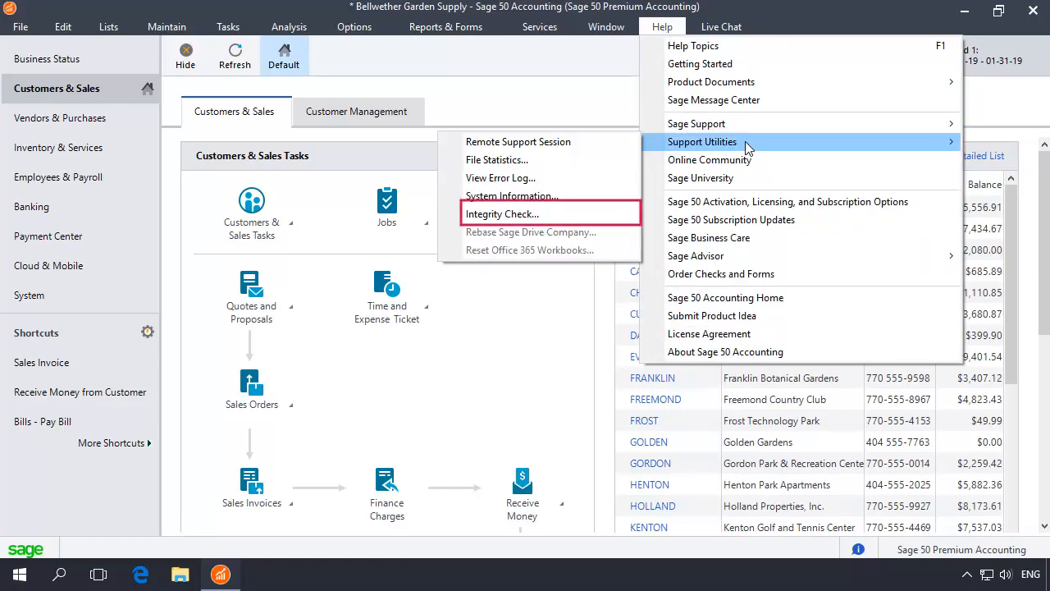
left_click(489, 214)
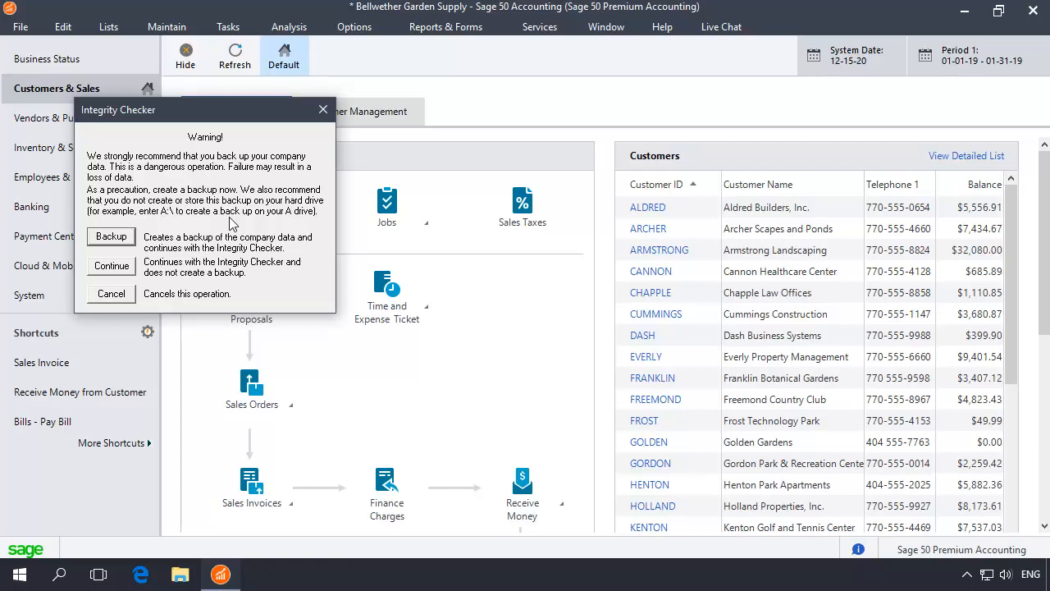
left_click(111, 238)
type("IntegrityCheck 121520")
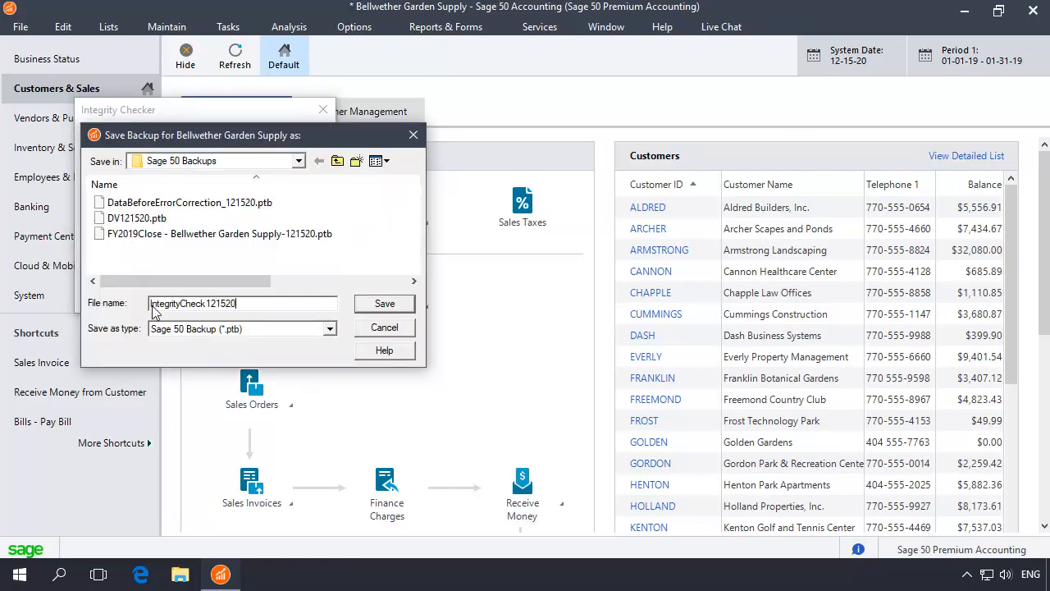
left_click(385, 304)
left_click(553, 342)
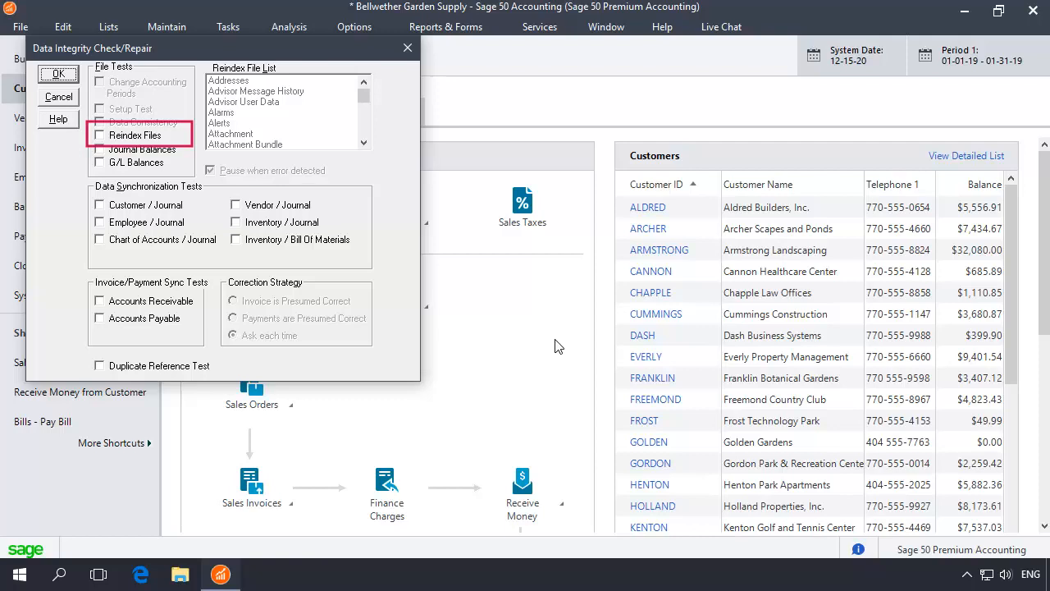
Run the Reindex Files test on the Chart file.
left_click(99, 136)
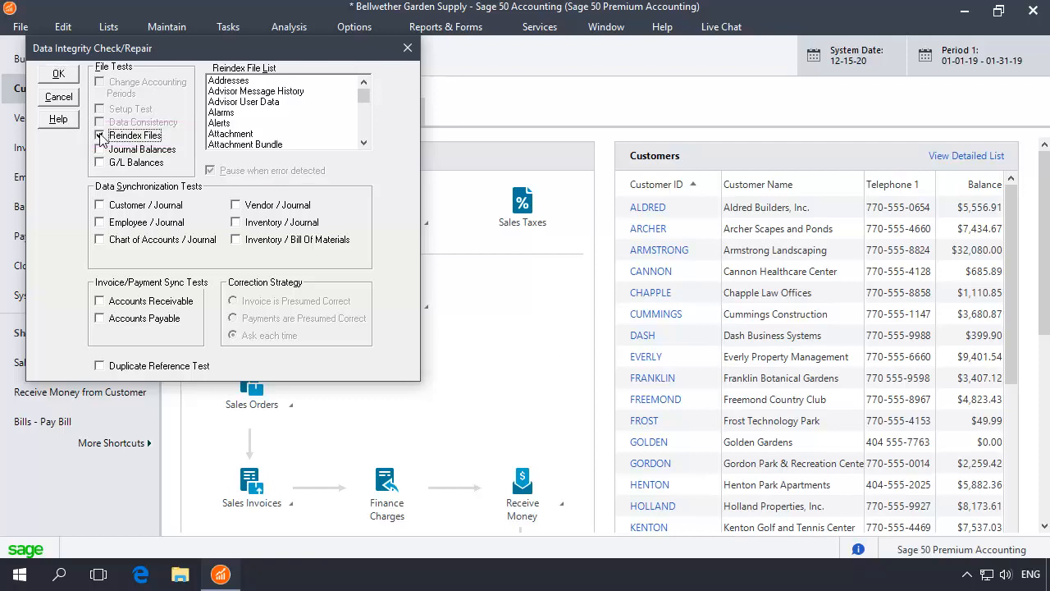
scroll(360, 125, "down", 5)
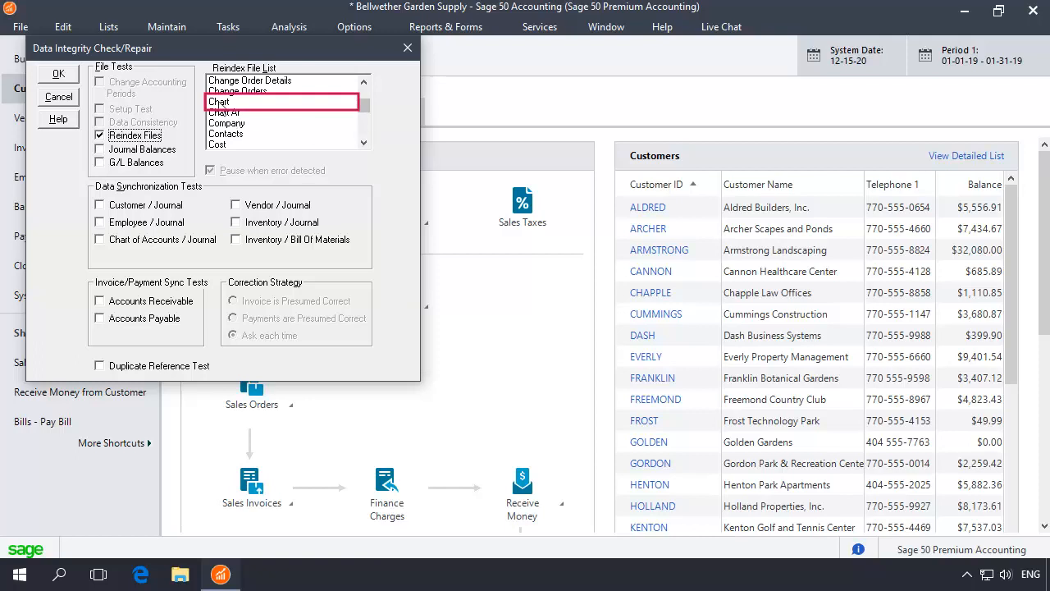
left_click(220, 103)
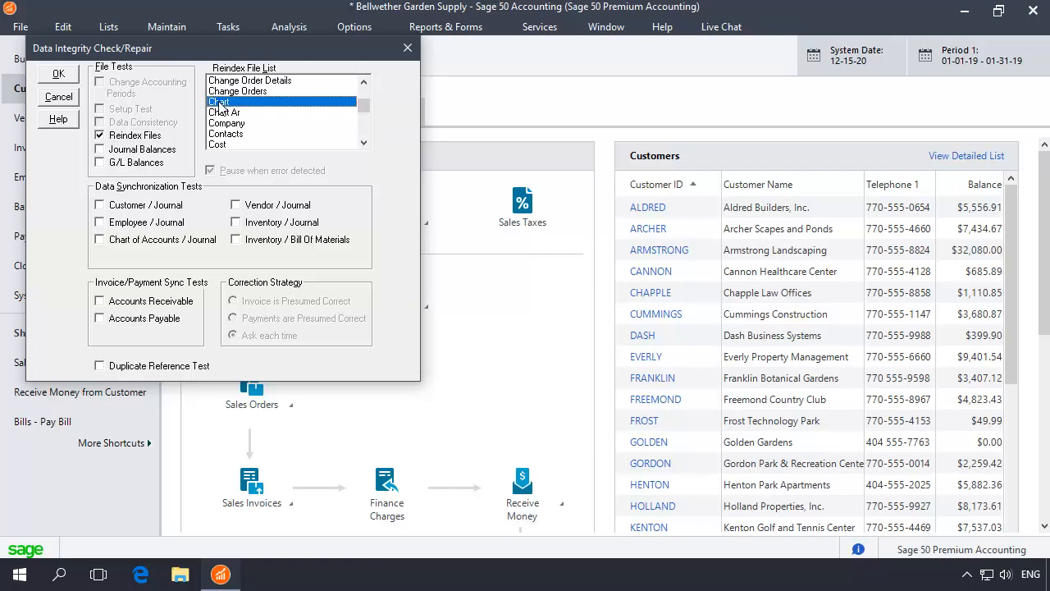
left_click(62, 79)
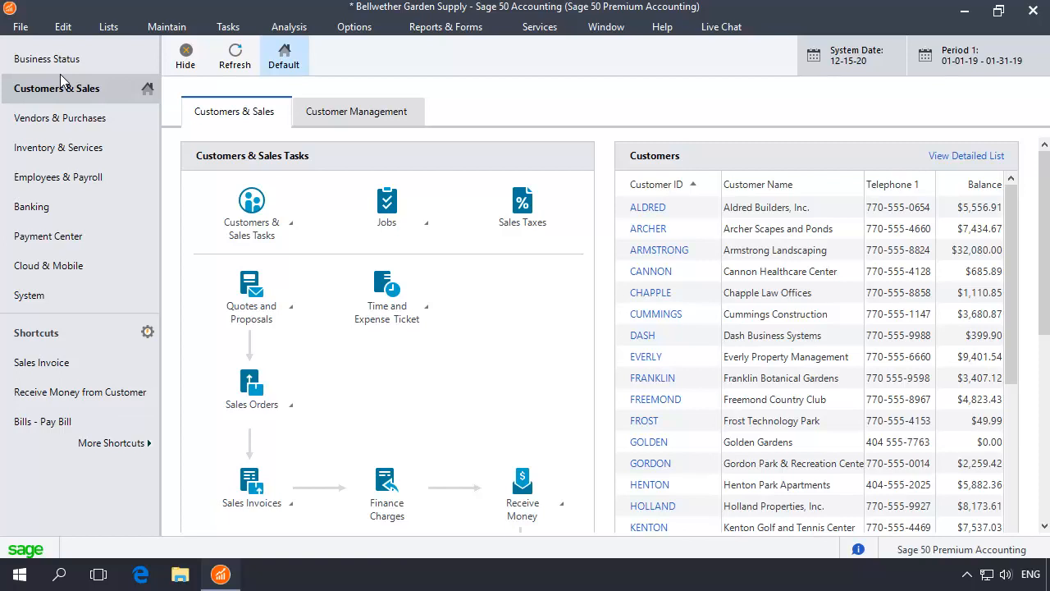
Run Integrity Check again without a backup to reindex the Jrnl Header file.
left_click(662, 29)
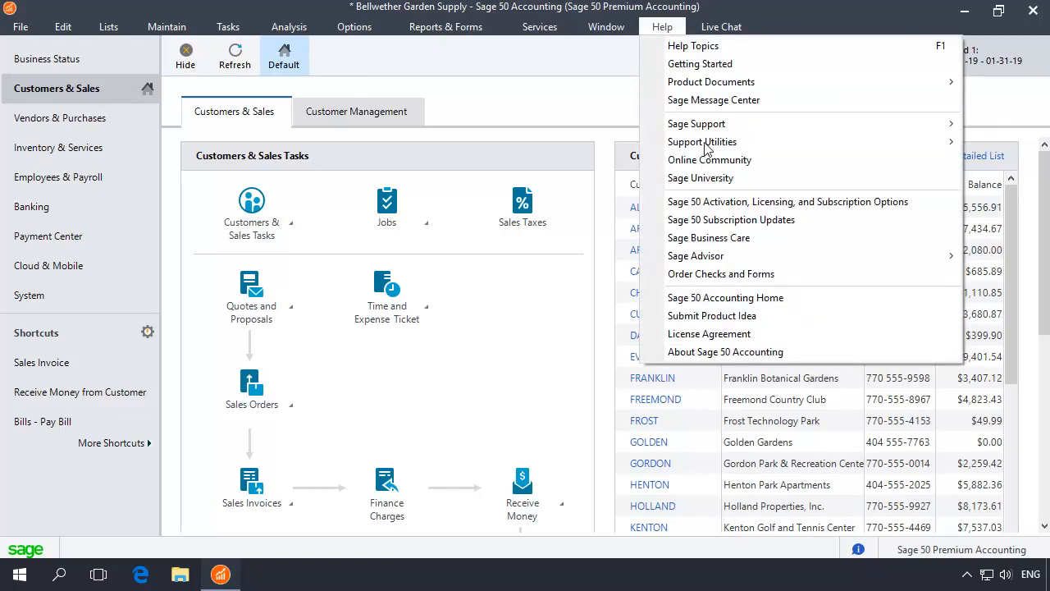
mouse_move(705, 149)
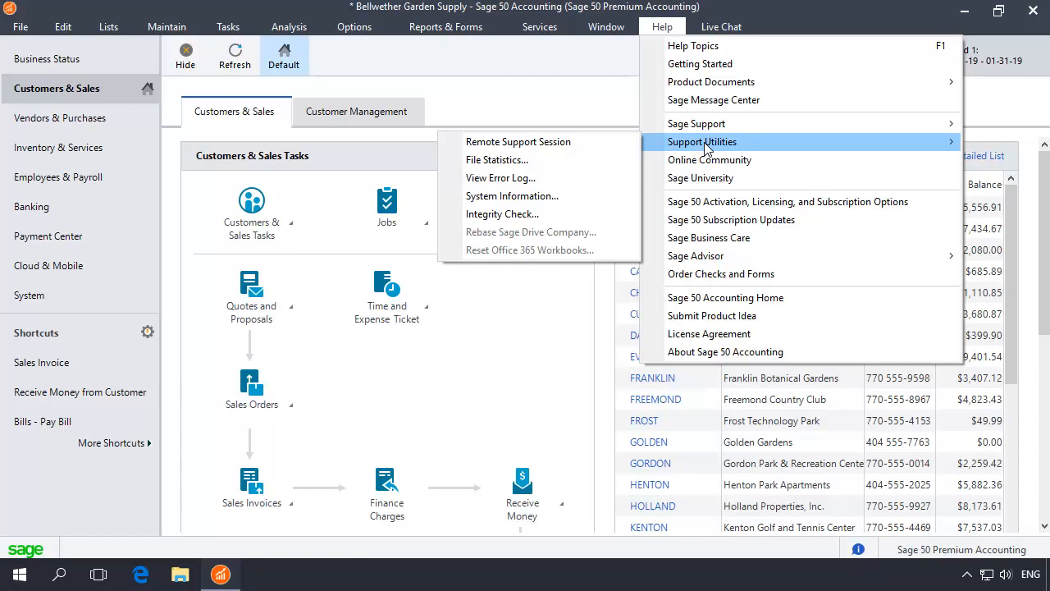
left_click(486, 214)
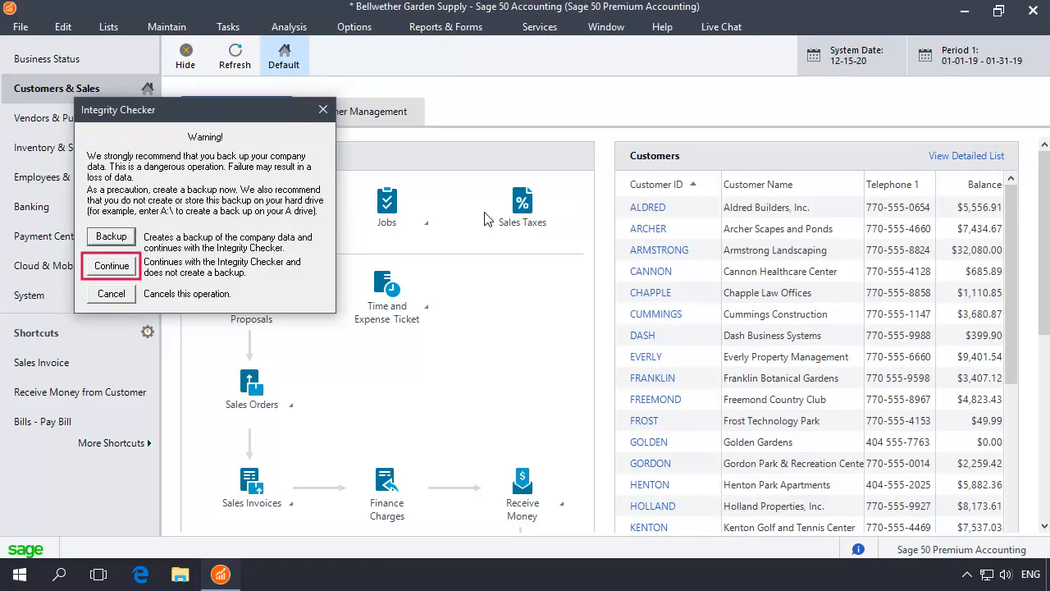
left_click(107, 264)
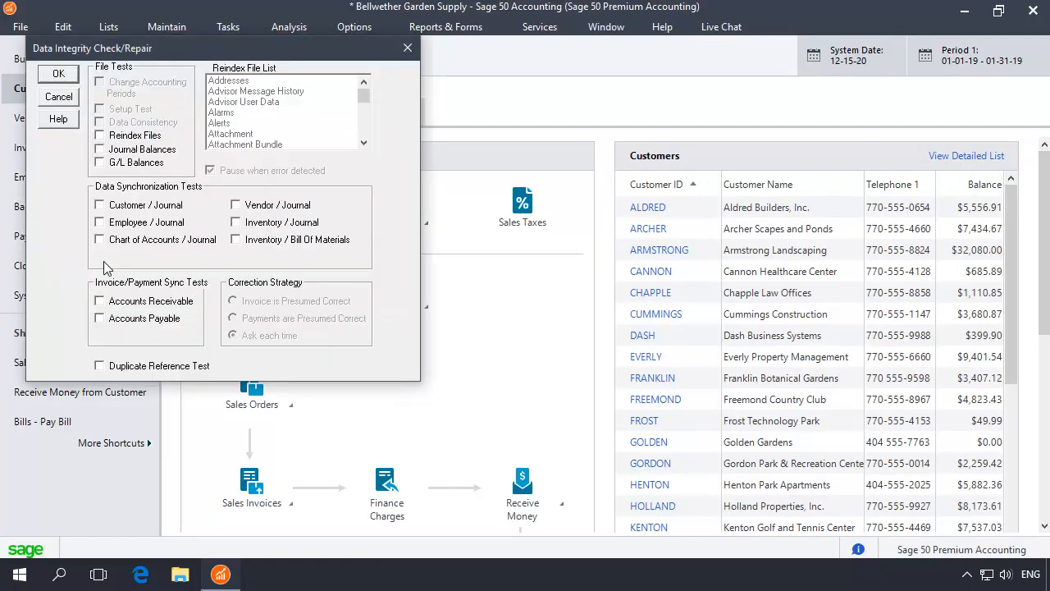
left_click(100, 135)
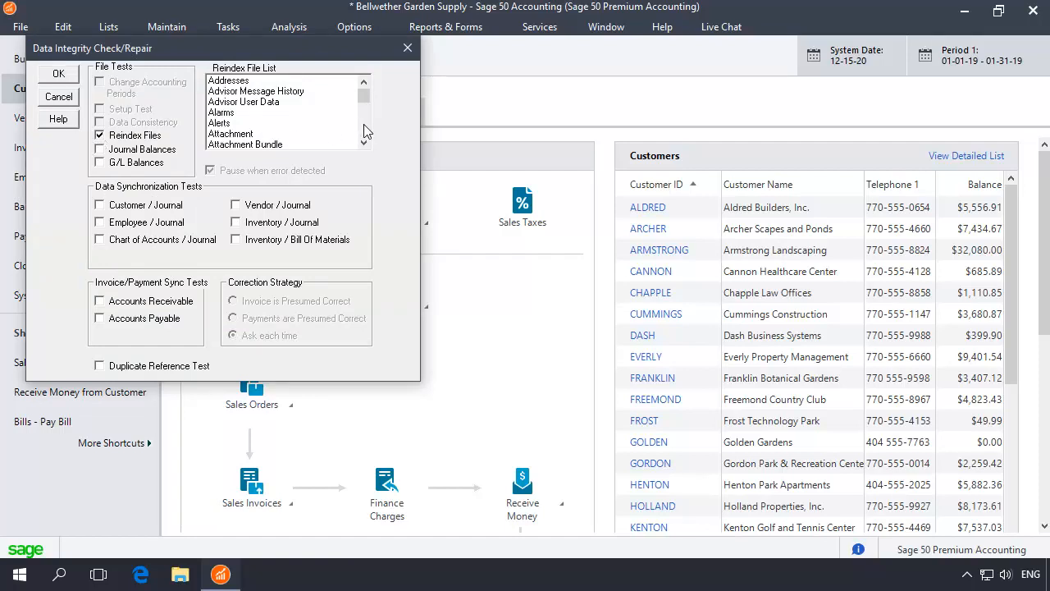
left_click(363, 124)
left_click(236, 92)
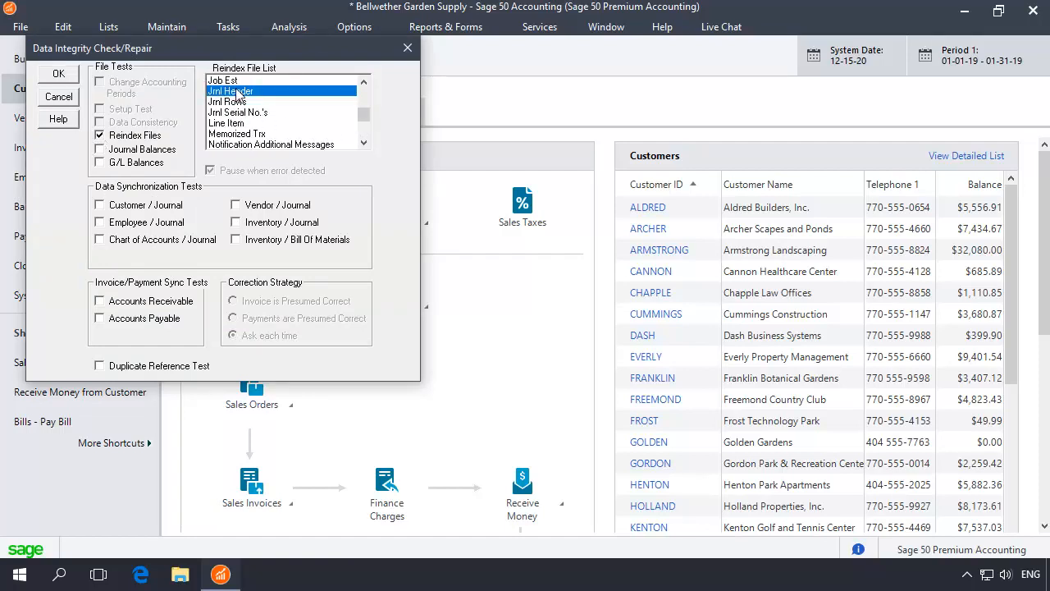
left_click(66, 75)
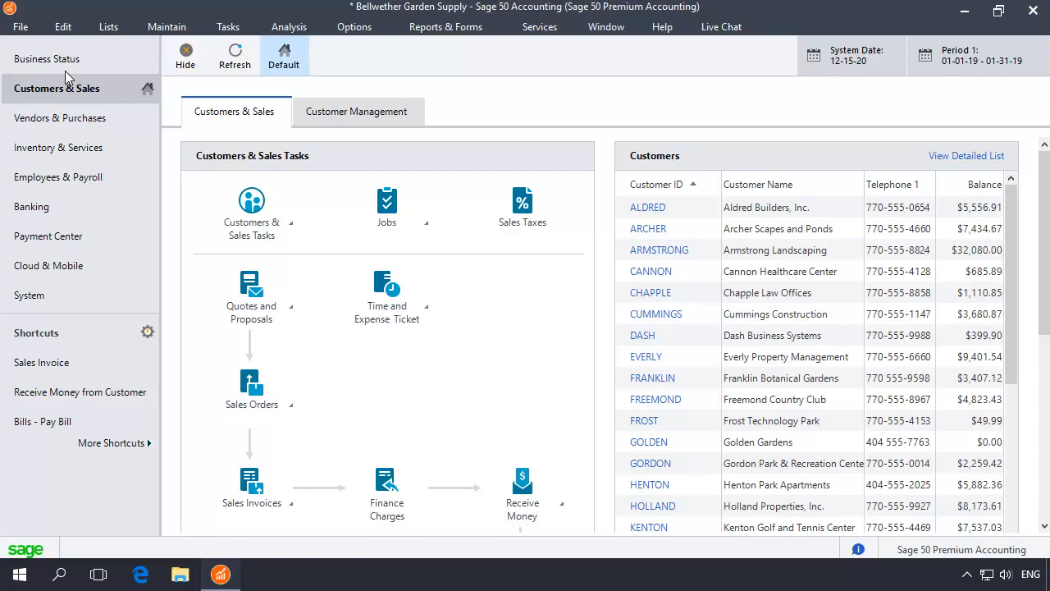
Reindex the Jrnl Rows file with another Integrity Check, continuing without a backup.
left_click(663, 29)
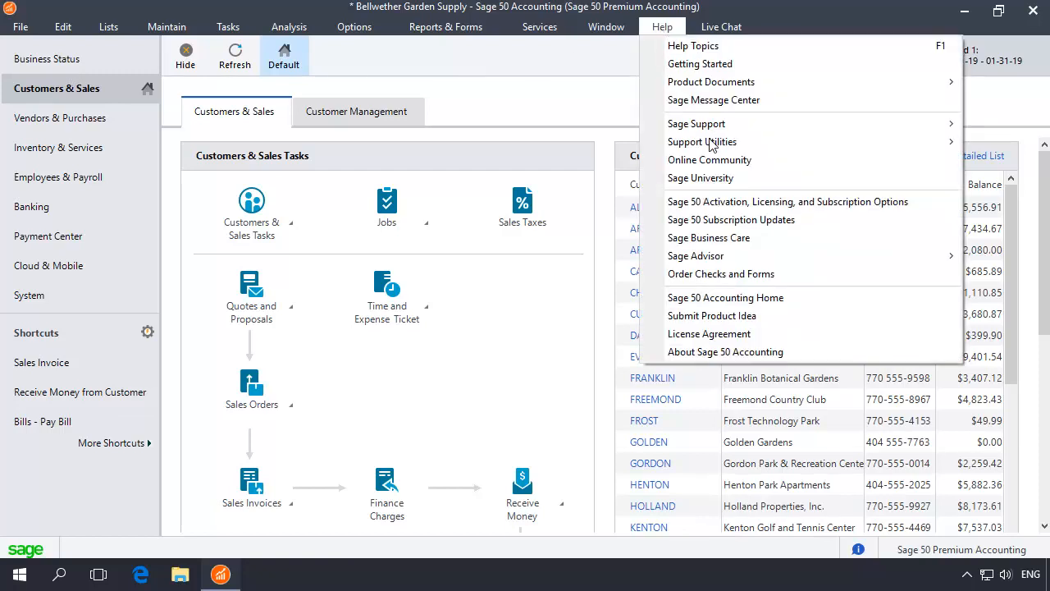
mouse_move(710, 144)
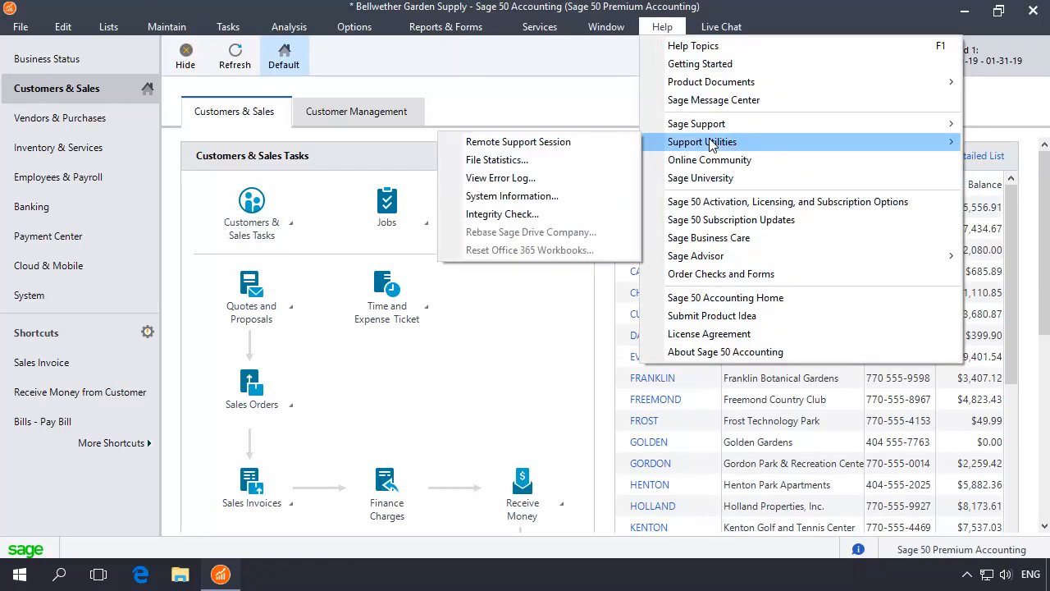
left_click(502, 214)
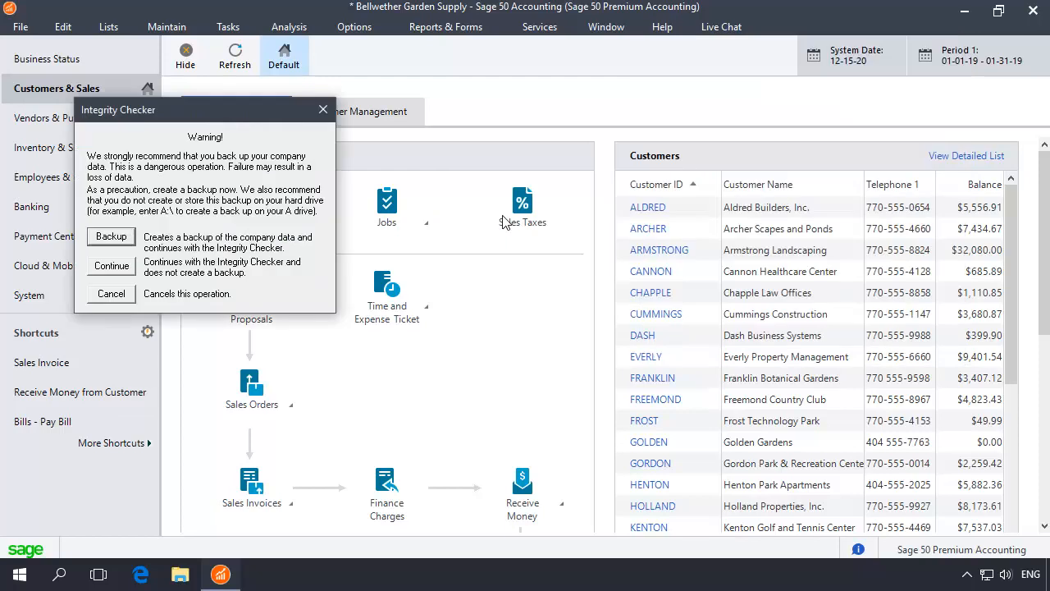
left_click(117, 267)
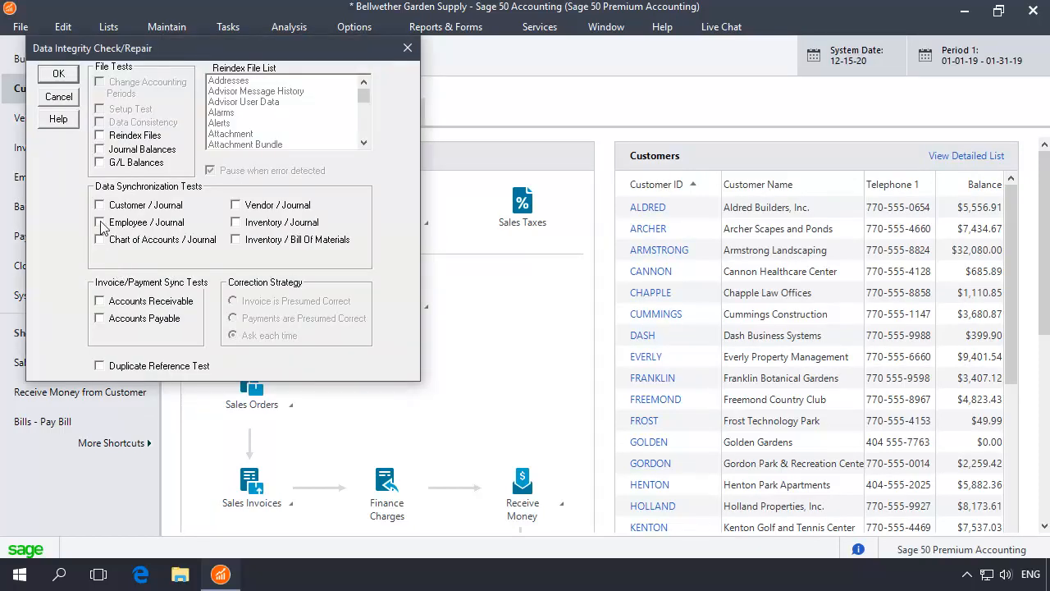
left_click(99, 136)
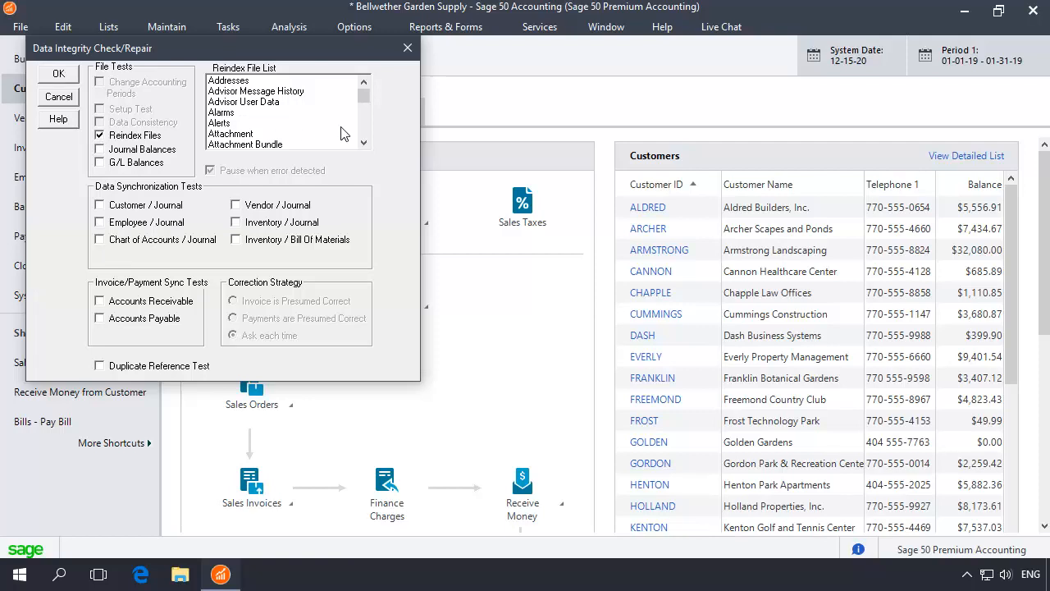
left_click(367, 128)
left_click(220, 102)
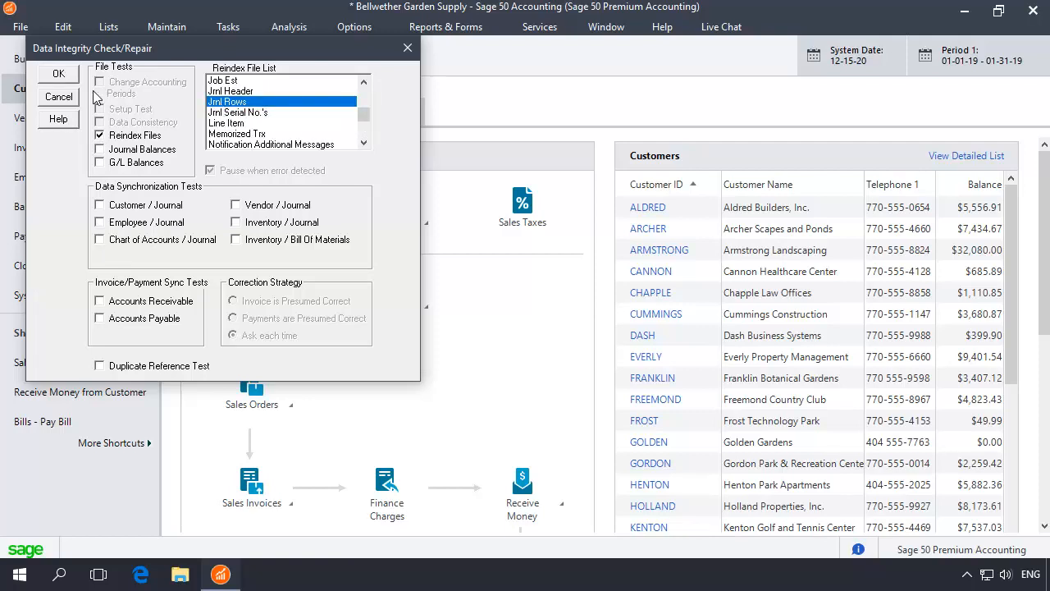
left_click(67, 76)
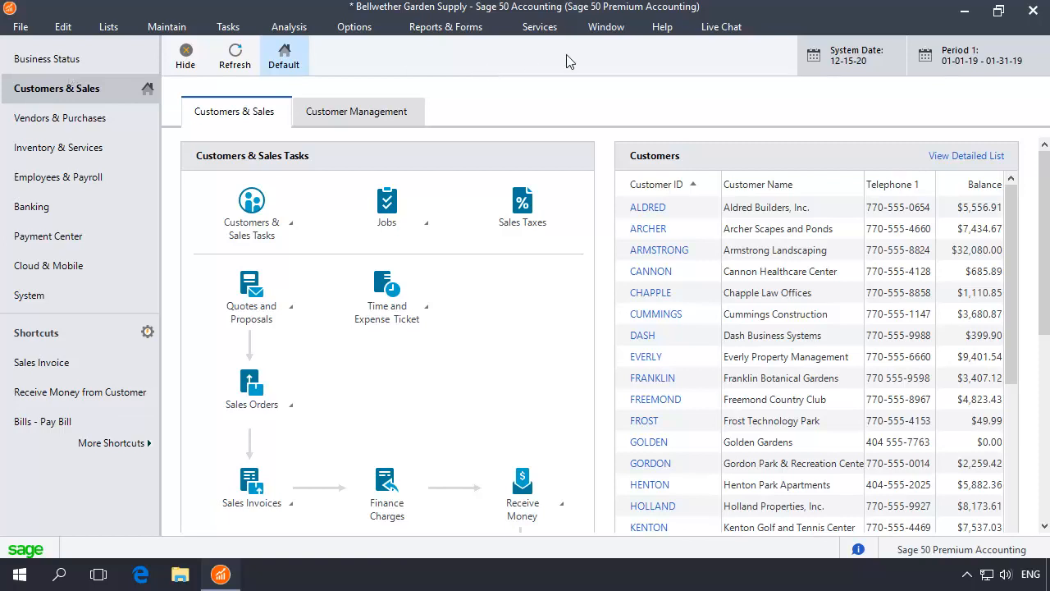
Run the Chart of Accounts / Journal data synchronization test in Integrity Check without creating a backup.
left_click(658, 33)
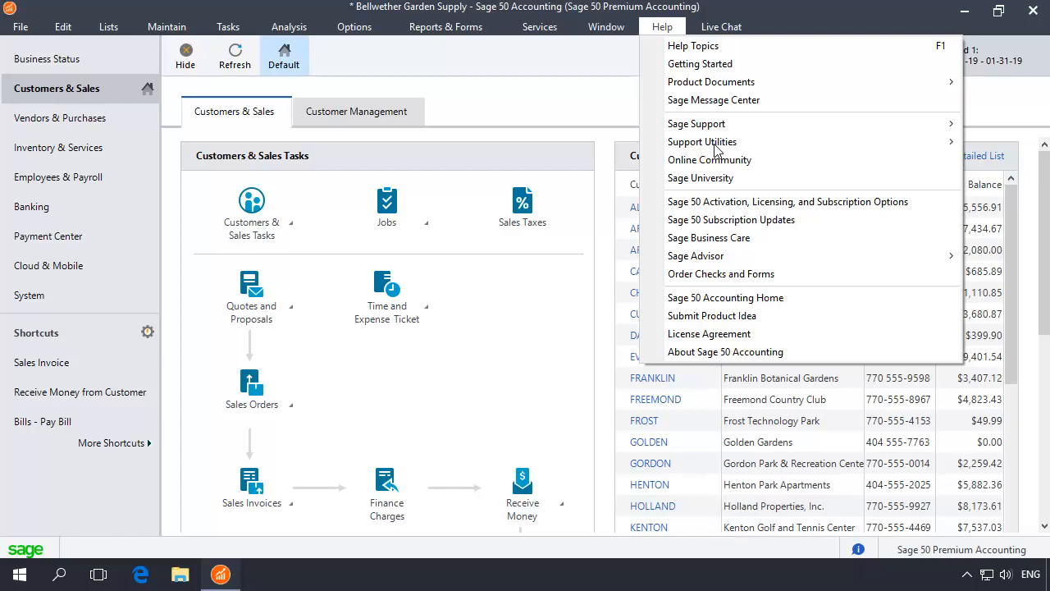
mouse_move(717, 148)
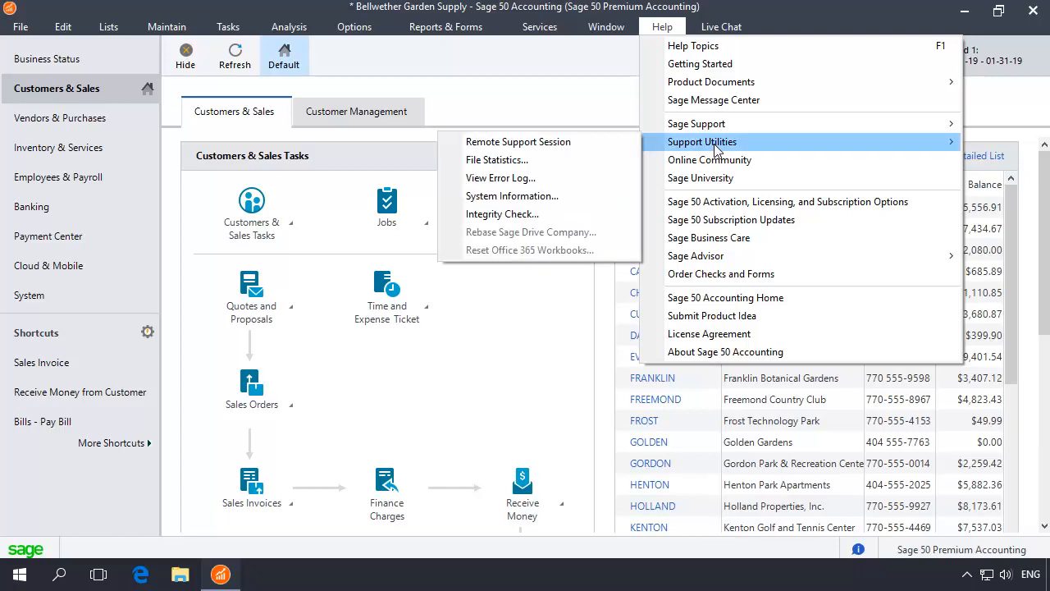
left_click(502, 215)
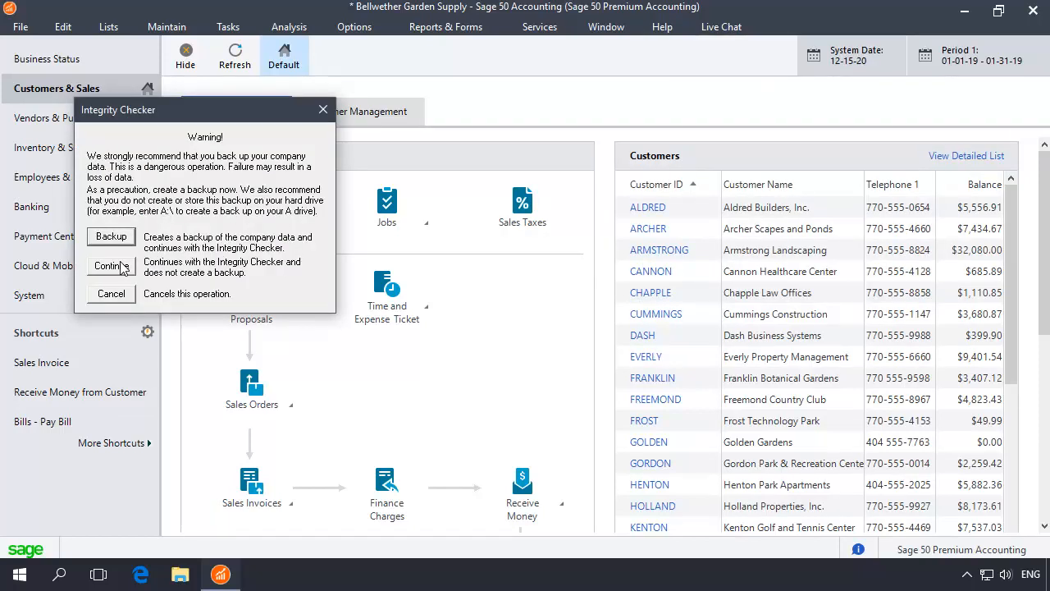
left_click(113, 266)
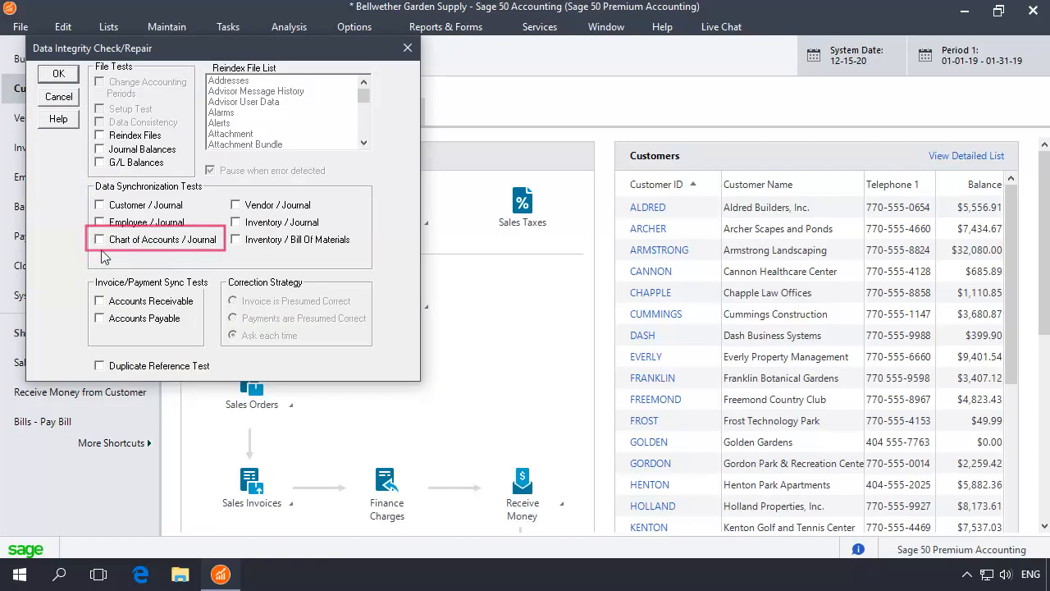
left_click(100, 240)
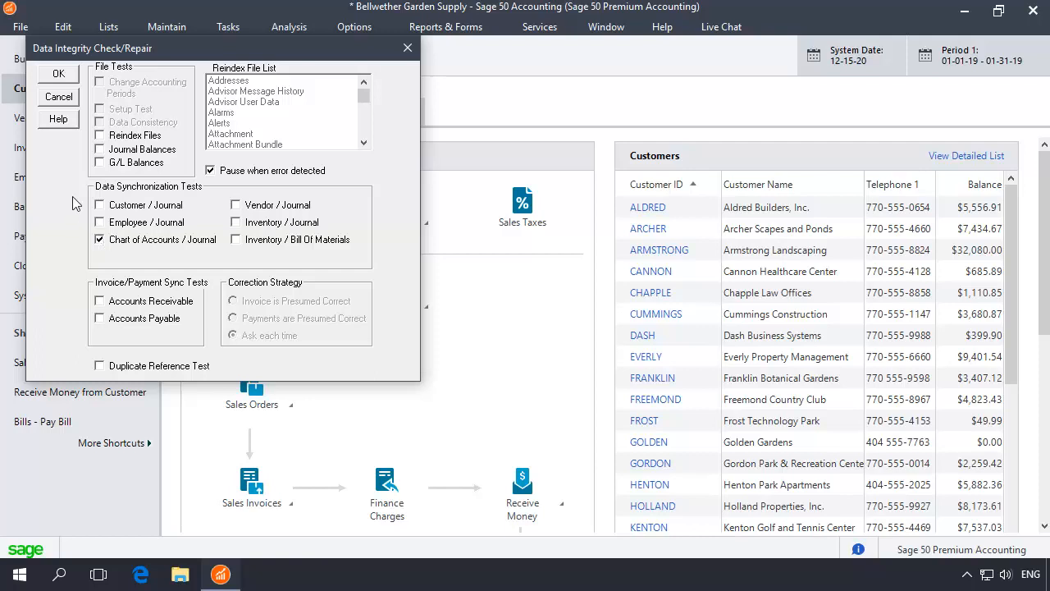
left_click(68, 78)
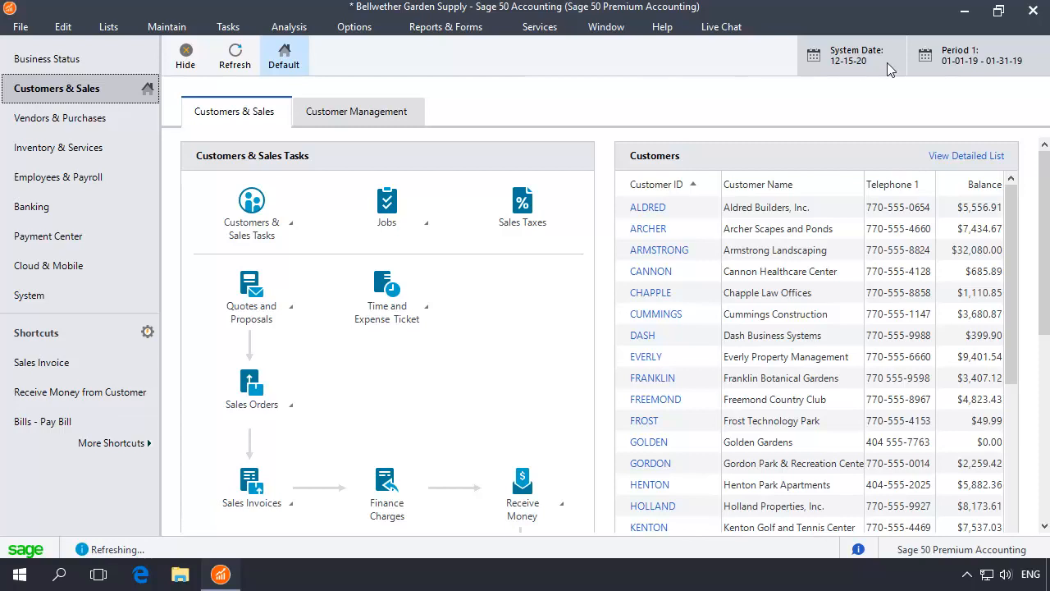
Return the company to accounting period 24, Dec 01, 2020 to Dec 31, 2020.
left_click(961, 64)
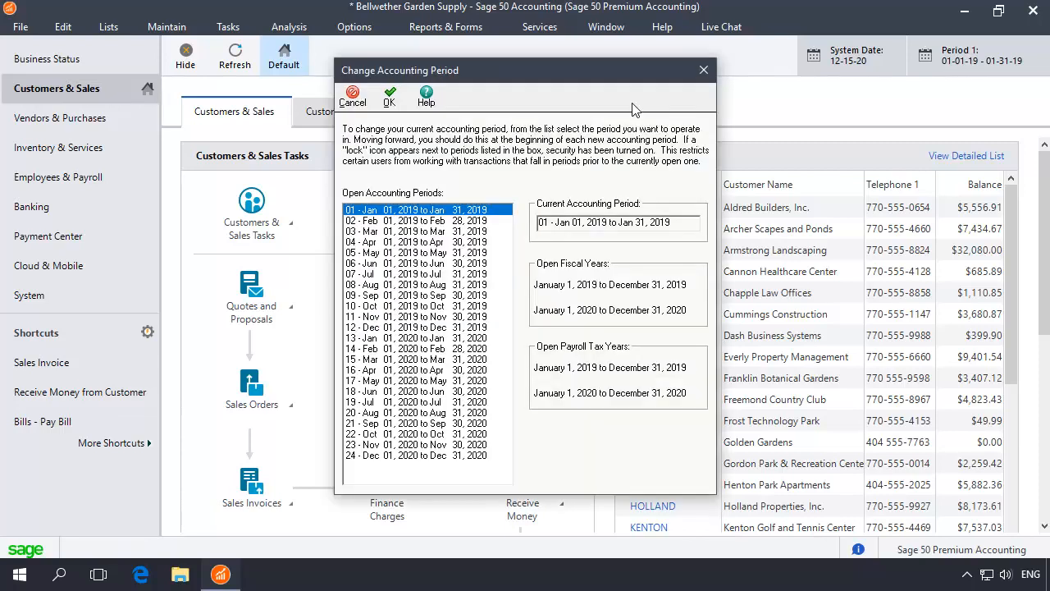
left_click(398, 455)
left_click(390, 97)
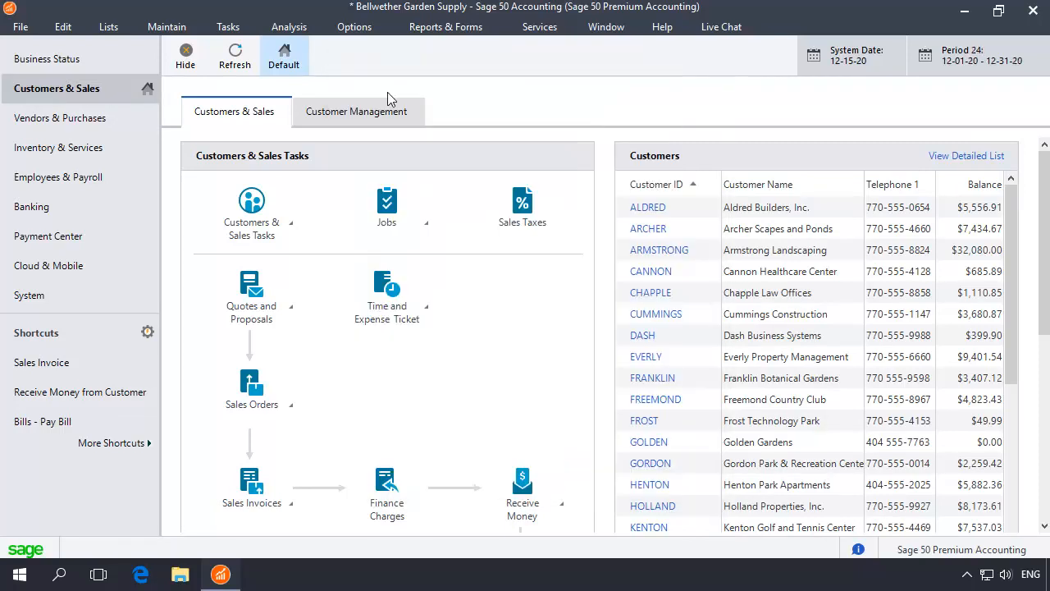